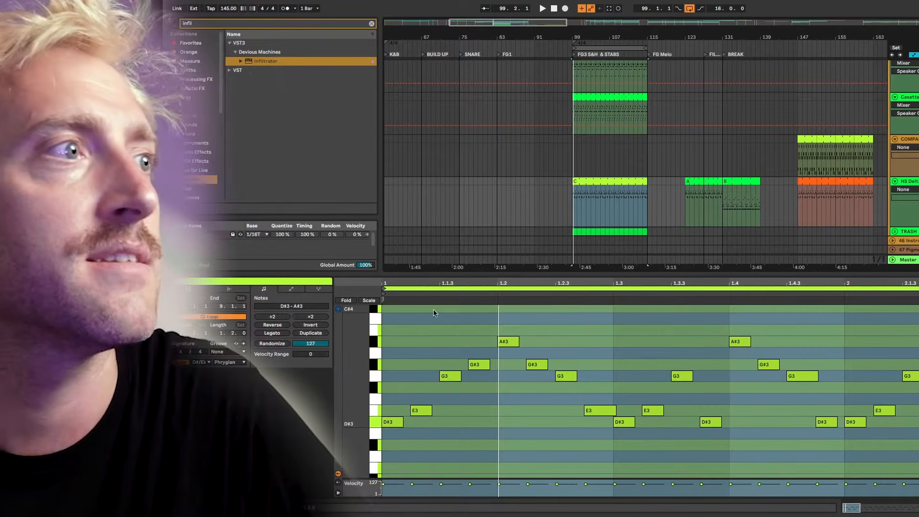
Select the pattern's first beat and step the one-beat selection forward.
drag(384, 319, 698, 329)
mouse_move(761, 317)
mouse_down()
mouse_move(801, 323)
mouse_move(378, 321)
mouse_up()
click(839, 320)
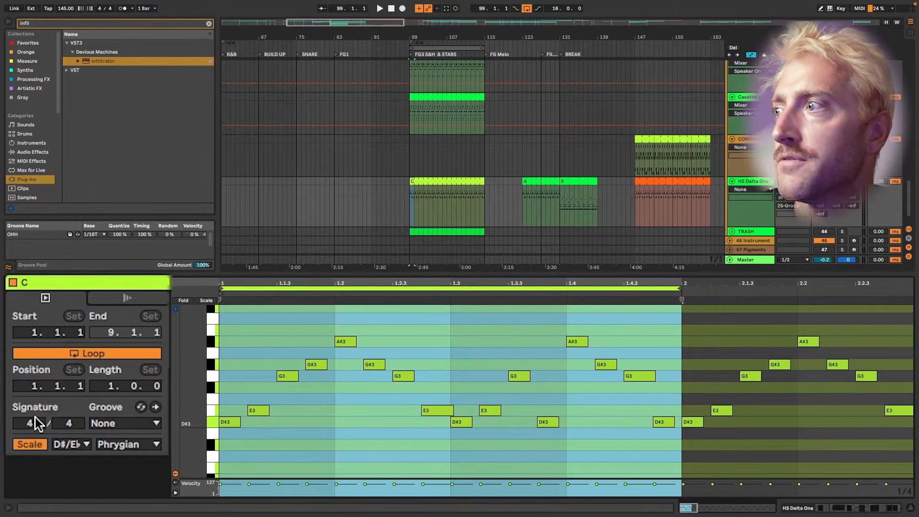
click(292, 323)
drag(250, 320, 365, 320)
key(Right)
key(Right)
key(Right)
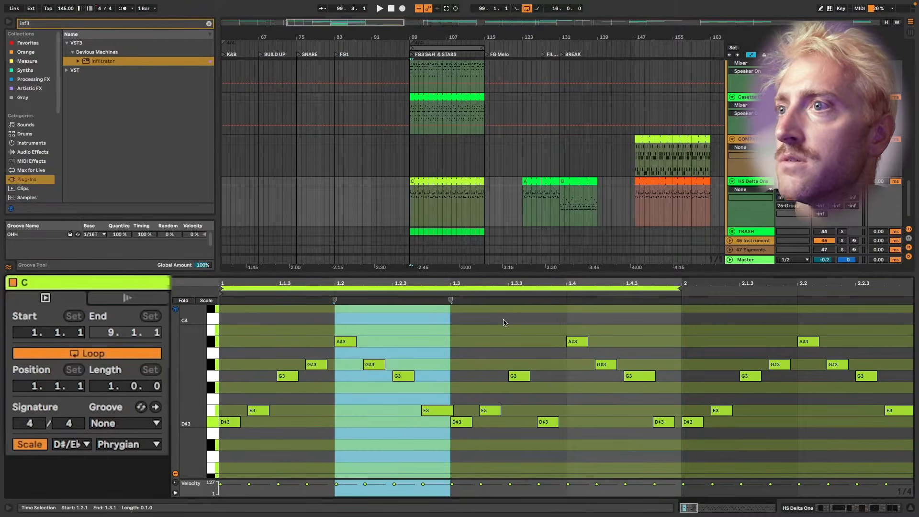
Set clip C's time signature to 5/4 and extend its loop to end at bar 2.
click(29, 424)
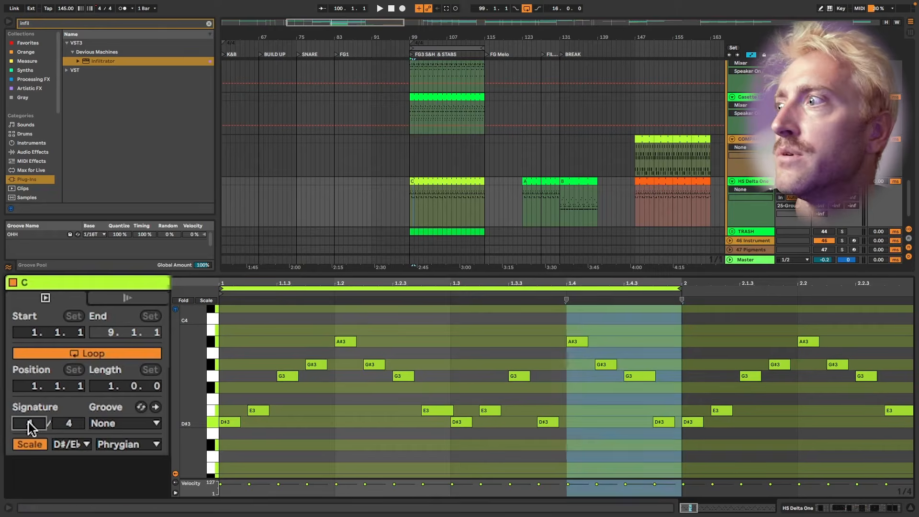
text(5)
key(Return)
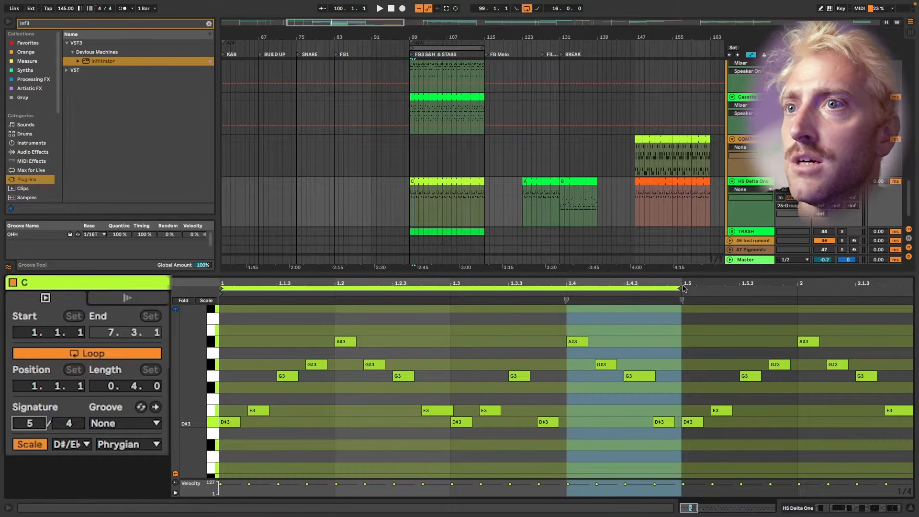
click(292, 323)
click(484, 322)
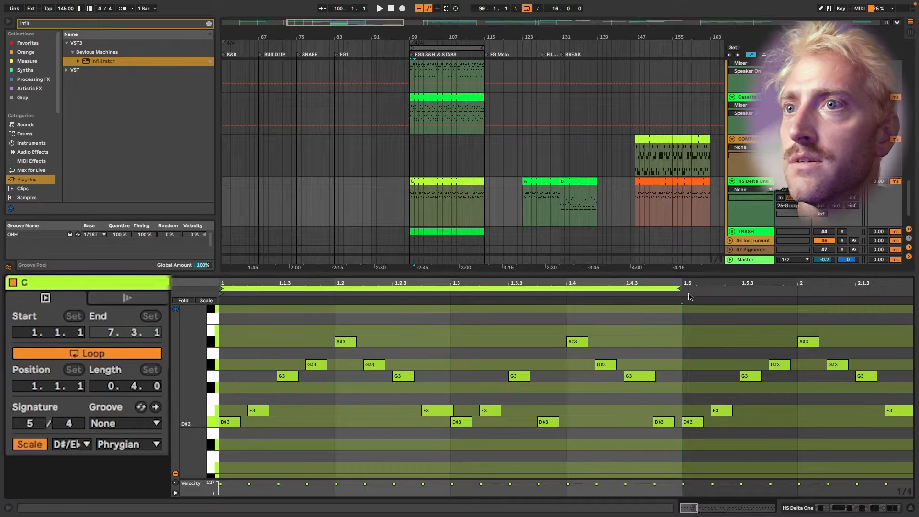
drag(679, 289, 806, 290)
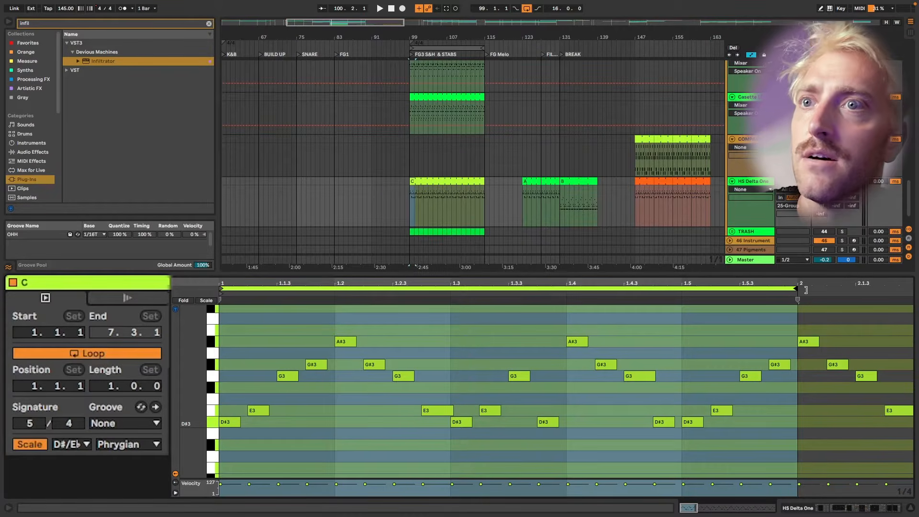
Try 3/4, return the meter to 5/4, and shorten the loop to end at 1.5.
click(30, 423)
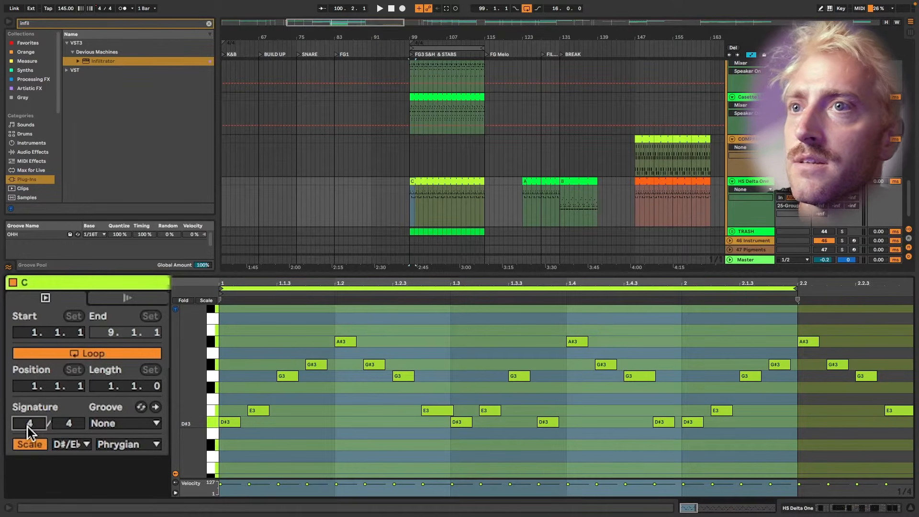
key(Down)
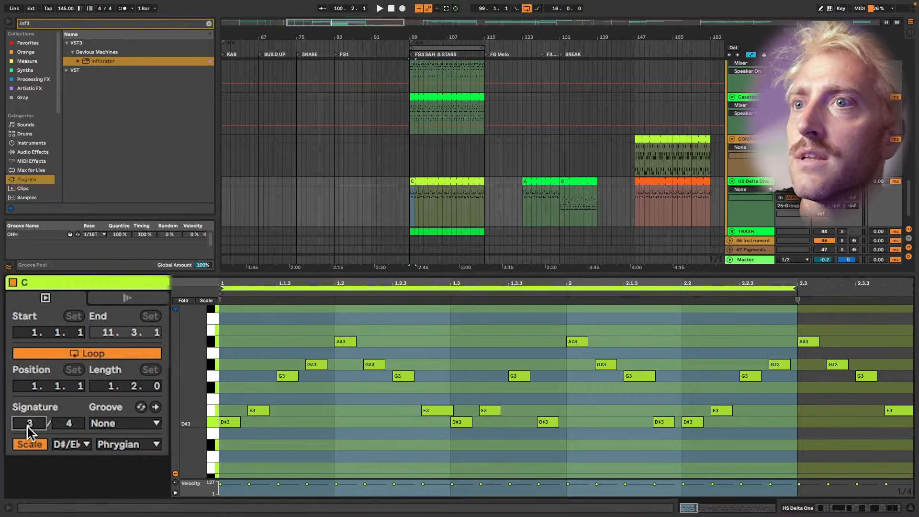
key(Up)
key(Up)
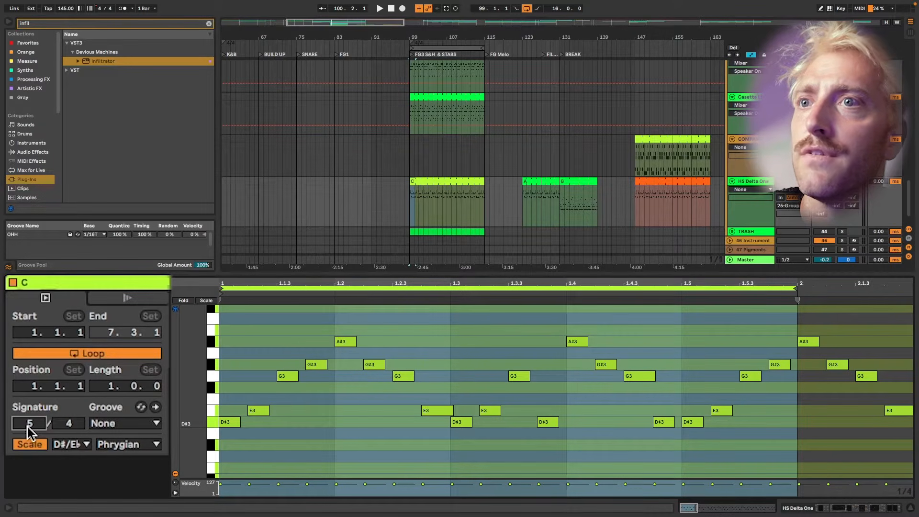
drag(794, 288, 679, 287)
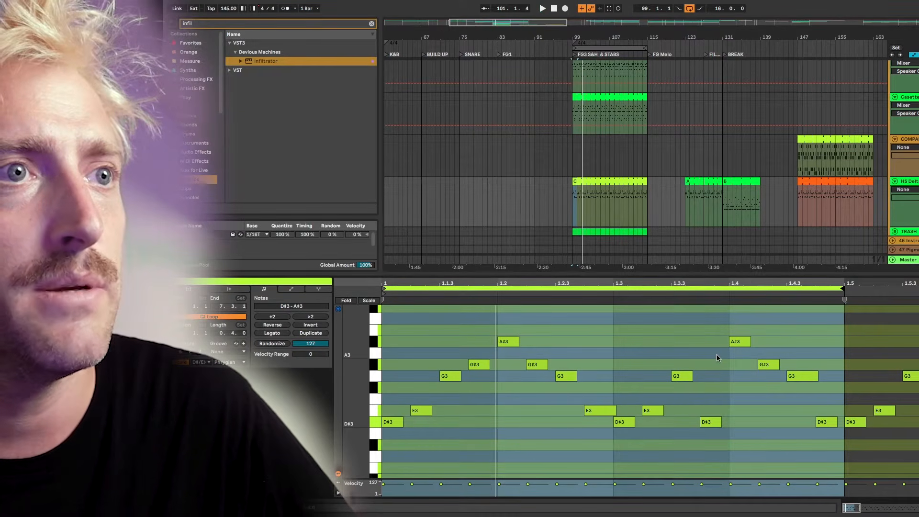
Set clip C's signature numerator to 4, then try 5 again.
click(176, 353)
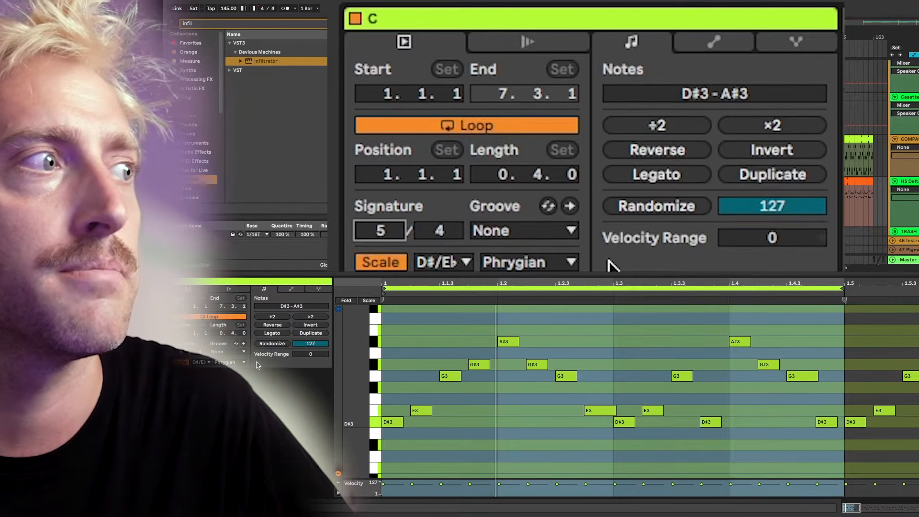
text(4)
key(Return)
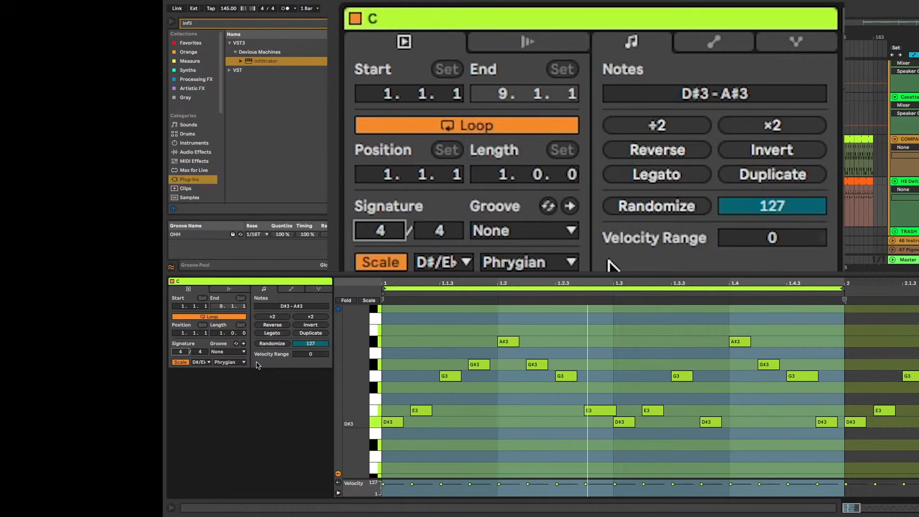
text(5)
key(Return)
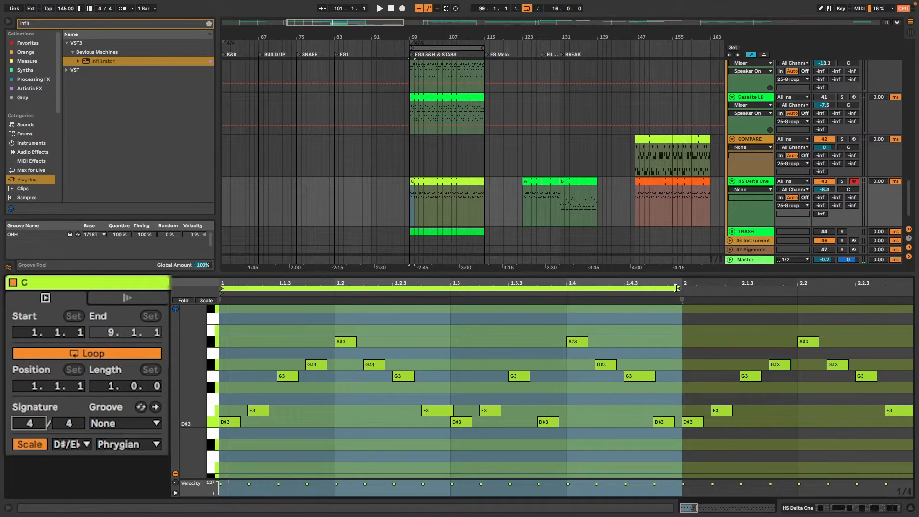
Try loop ends at 1.4, about 1.2.3 and a single beat, then extend the loop past bar 2.
drag(684, 290, 420, 289)
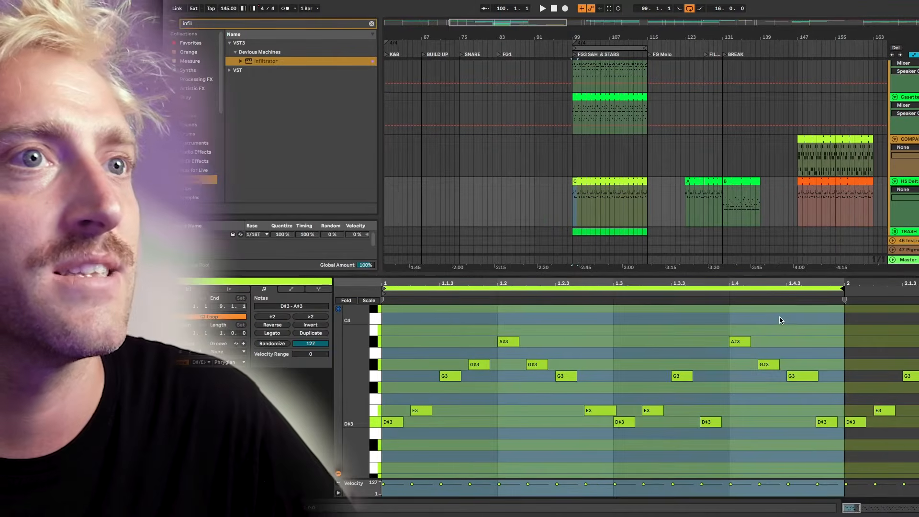
right_click(618, 319)
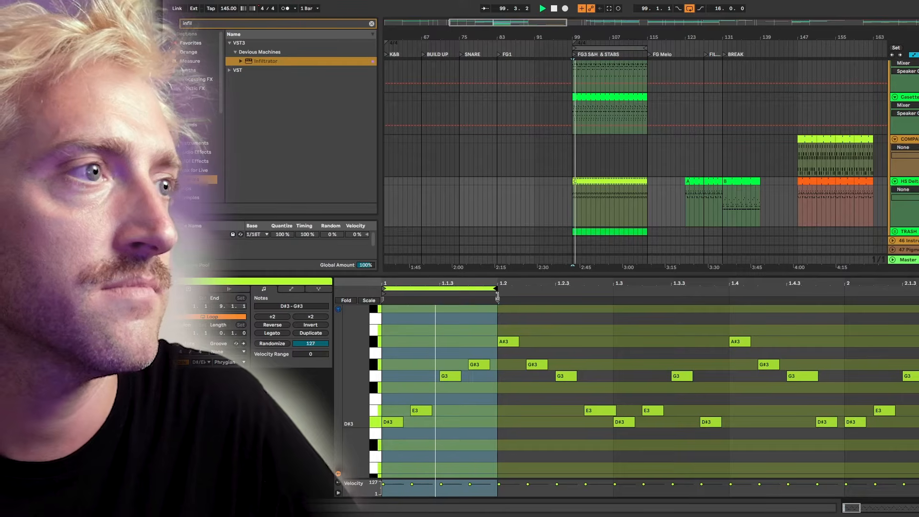
drag(497, 297, 737, 307)
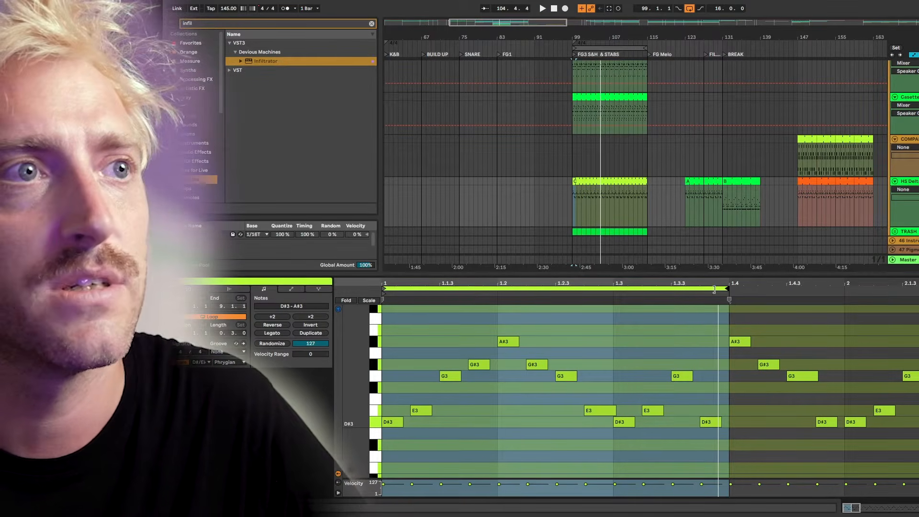
drag(714, 289, 499, 294)
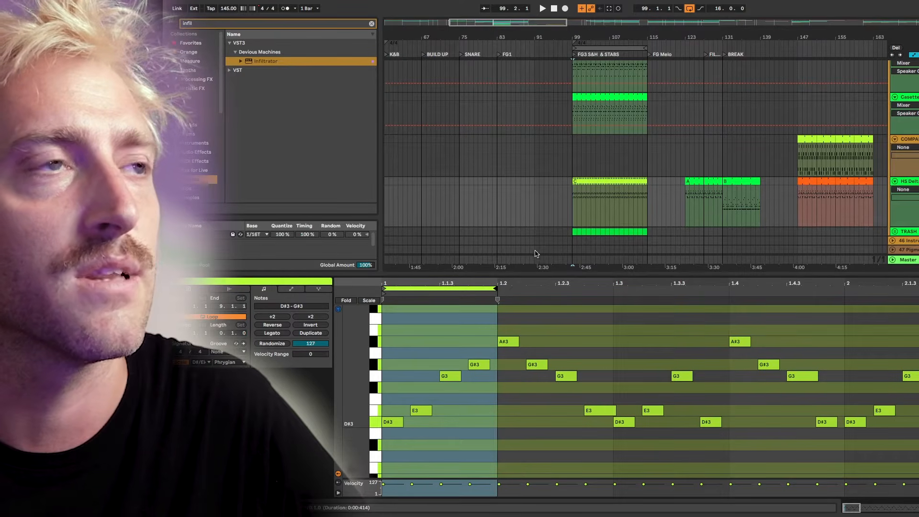
drag(496, 289, 918, 302)
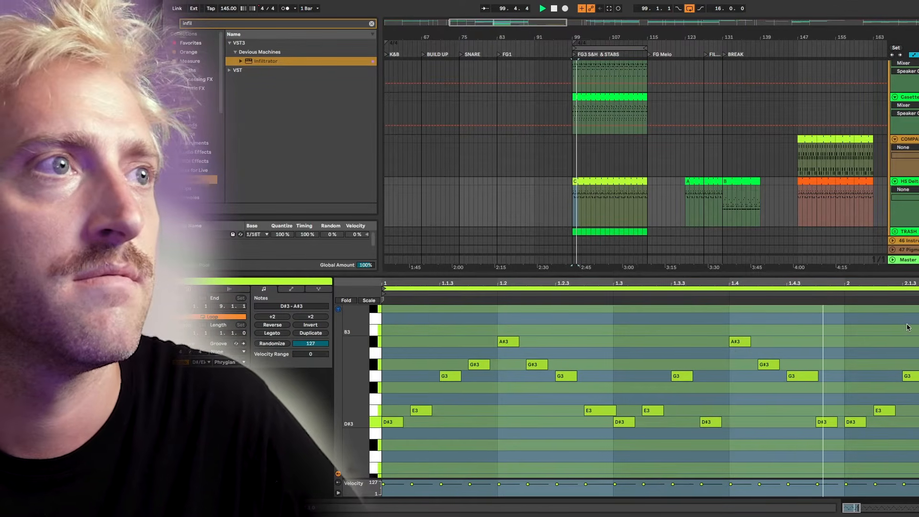
Stretch clip C's loop to 2.3 then bar 3, select all notes, and pull the end back to 2.3.
scroll(906, 328, right, 2)
scroll(904, 328, down, 3)
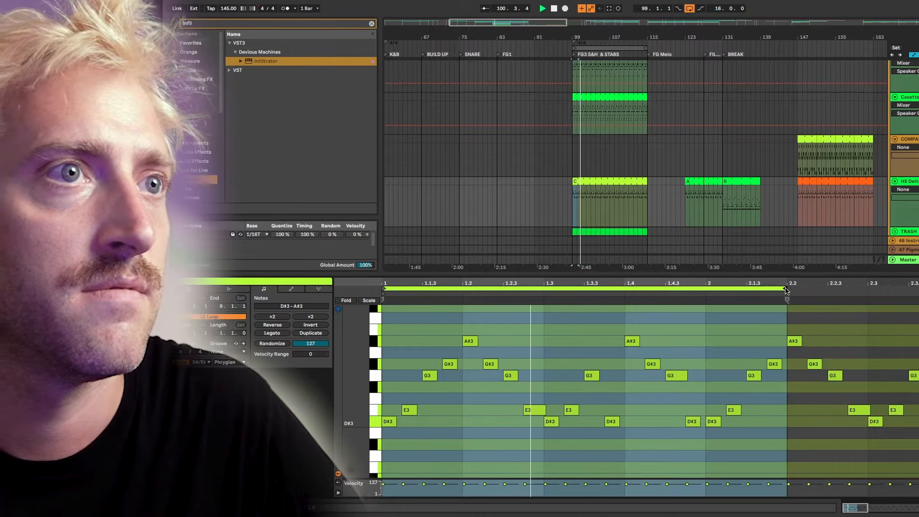
mouse_move(784, 289)
mouse_down()
mouse_move(885, 290)
mouse_move(865, 294)
mouse_up()
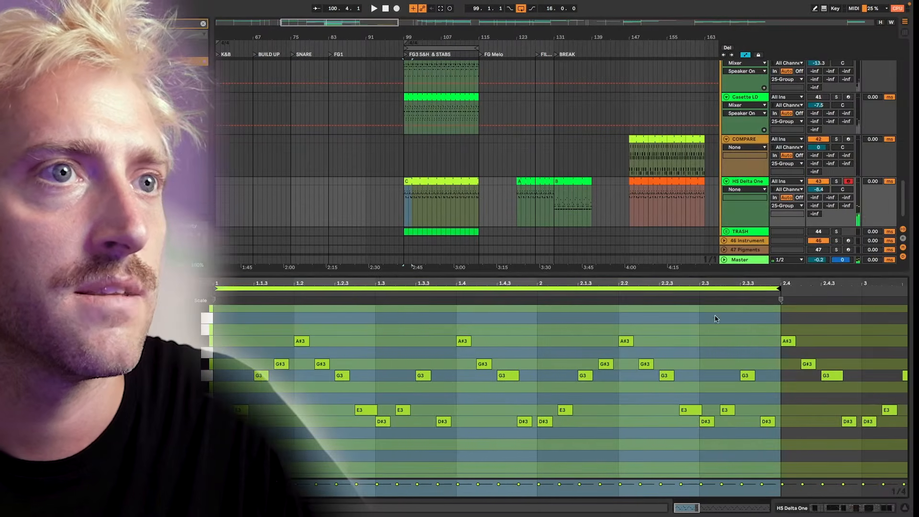
key(space)
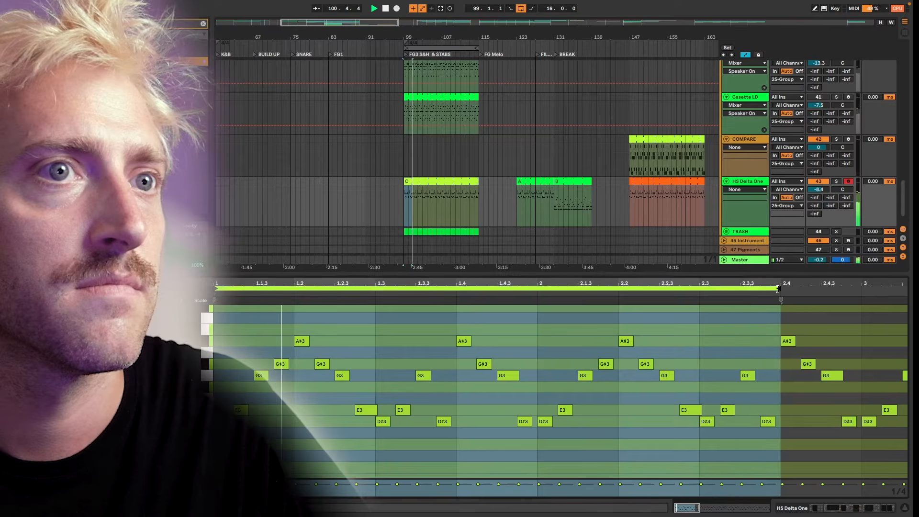
drag(778, 289, 860, 291)
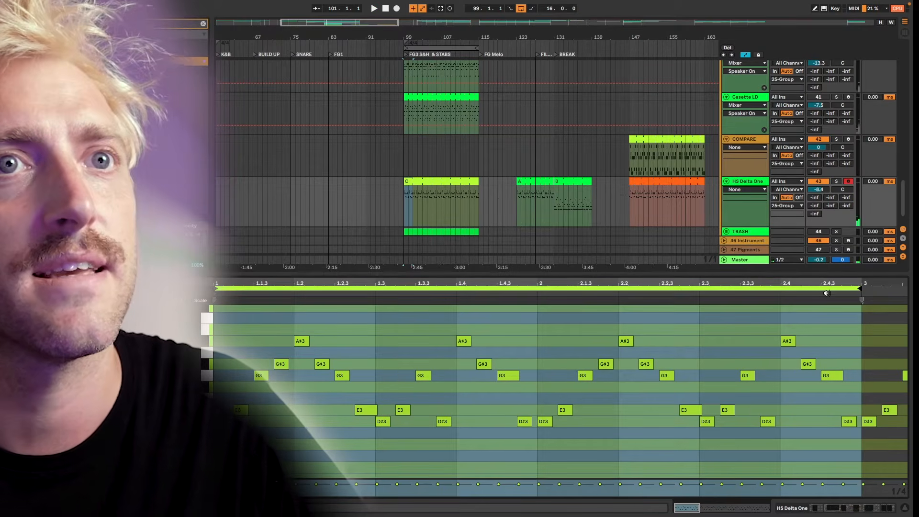
key(super+a)
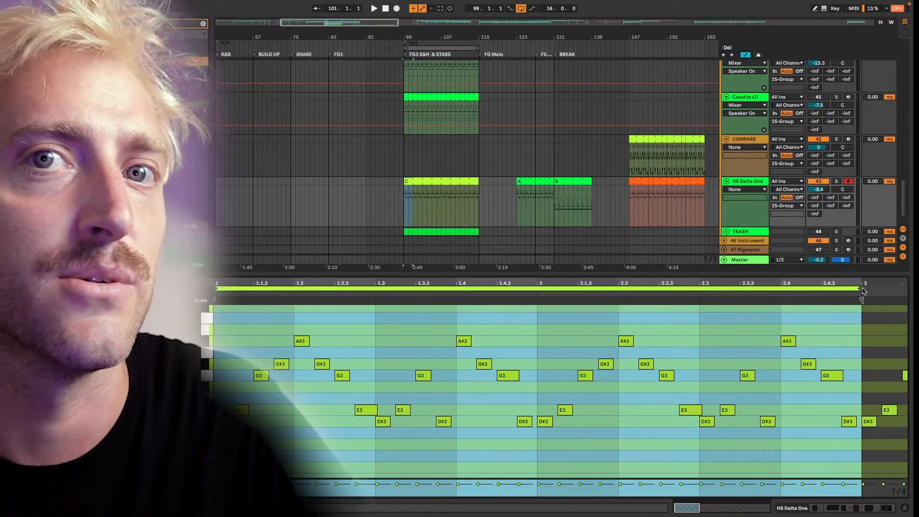
drag(866, 288, 698, 292)
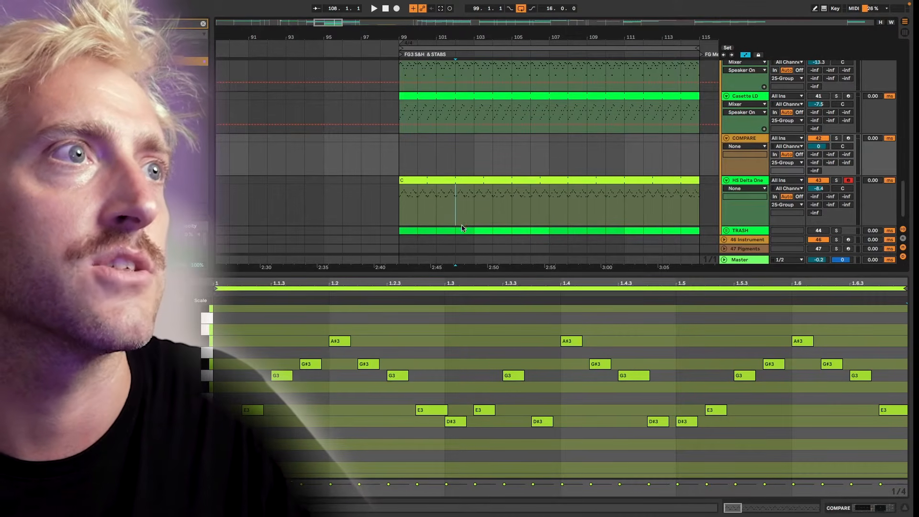
Set the arrangement grid to 1/4 and try range selections around bars 99–100.
scroll(415, 196, up, 3)
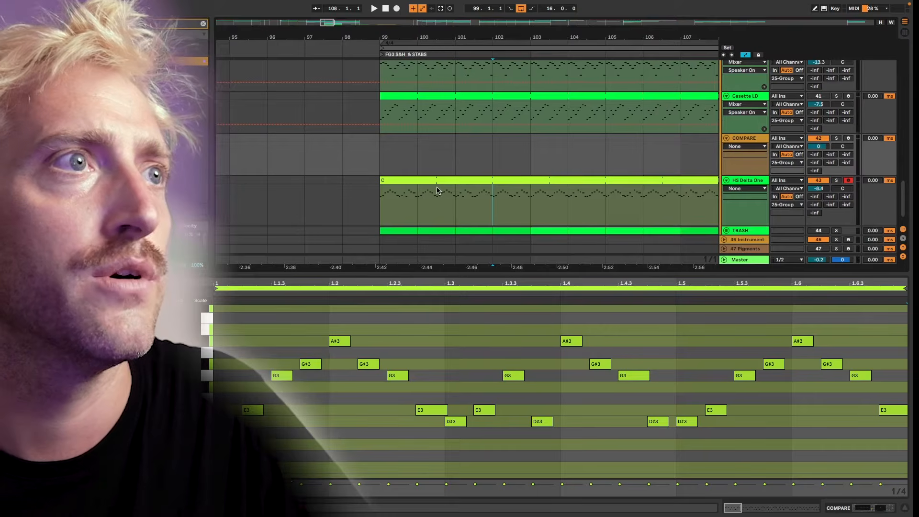
right_click(441, 156)
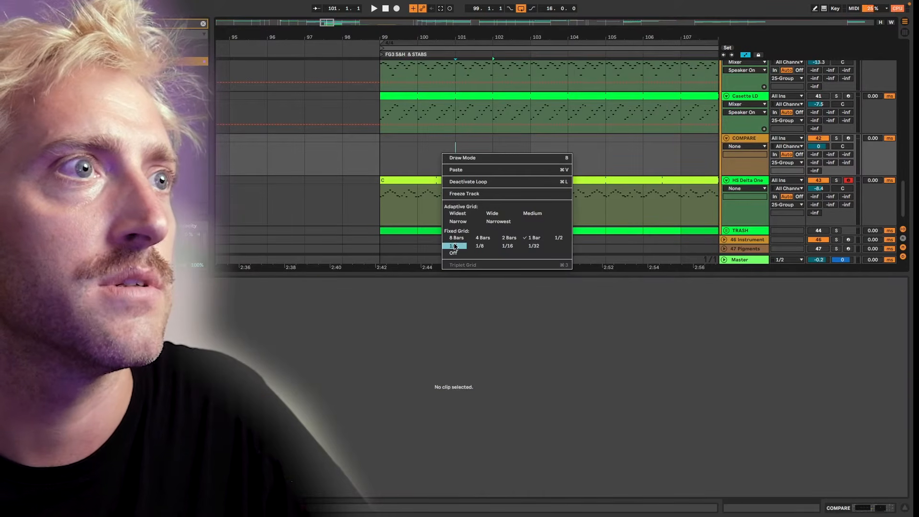
click(455, 247)
scroll(410, 158, up, 3)
drag(357, 158, 413, 159)
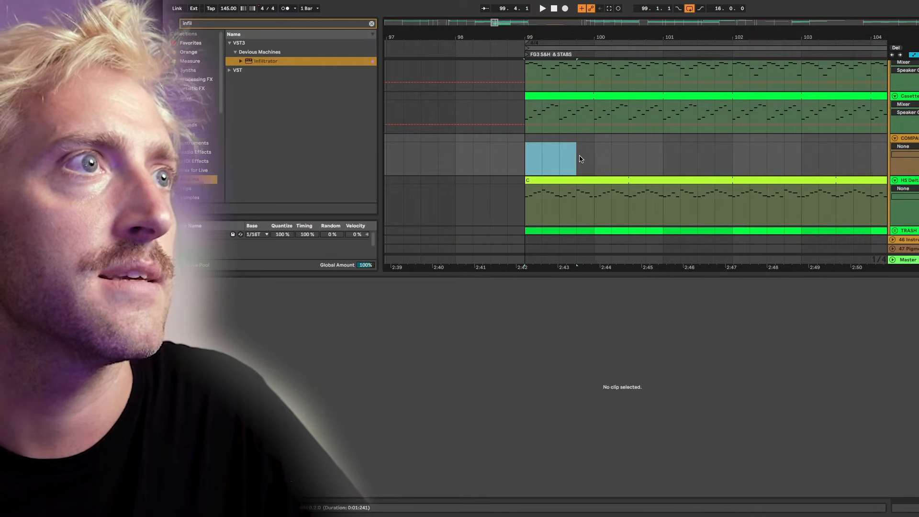
click(629, 202)
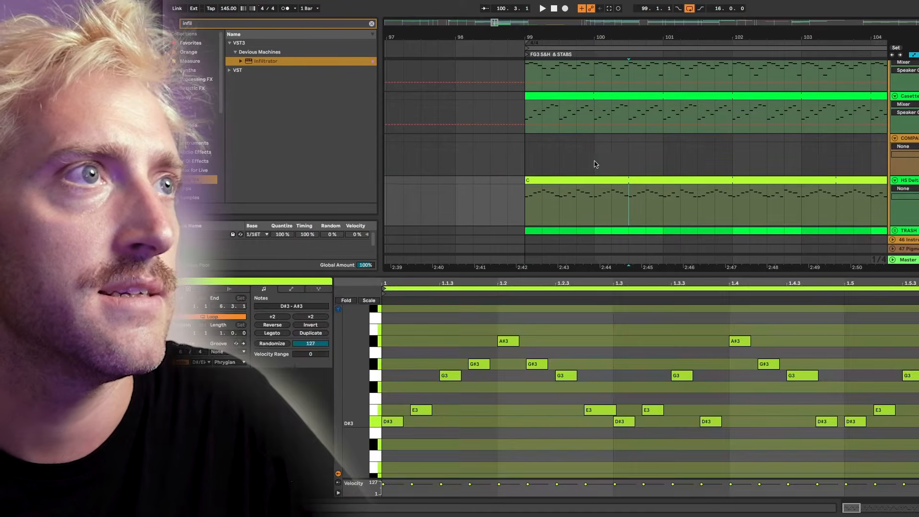
drag(597, 164, 526, 163)
drag(630, 203, 527, 202)
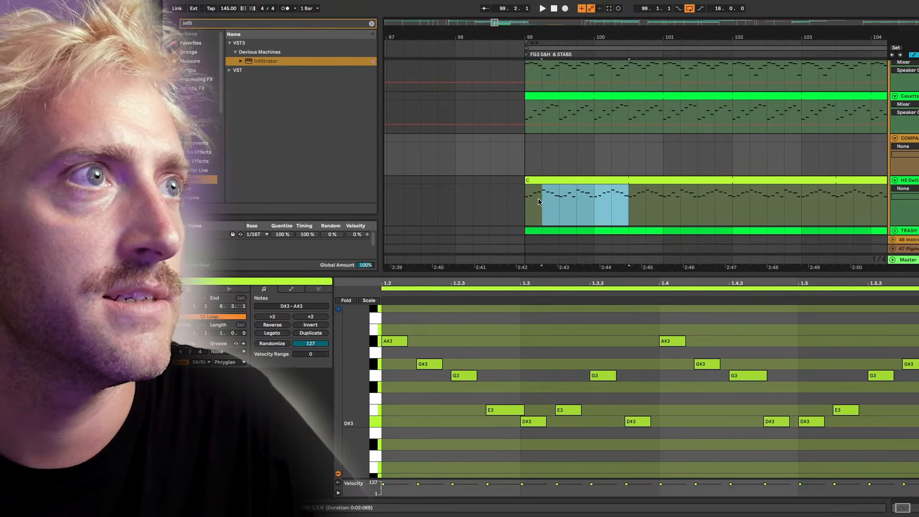
click(630, 165)
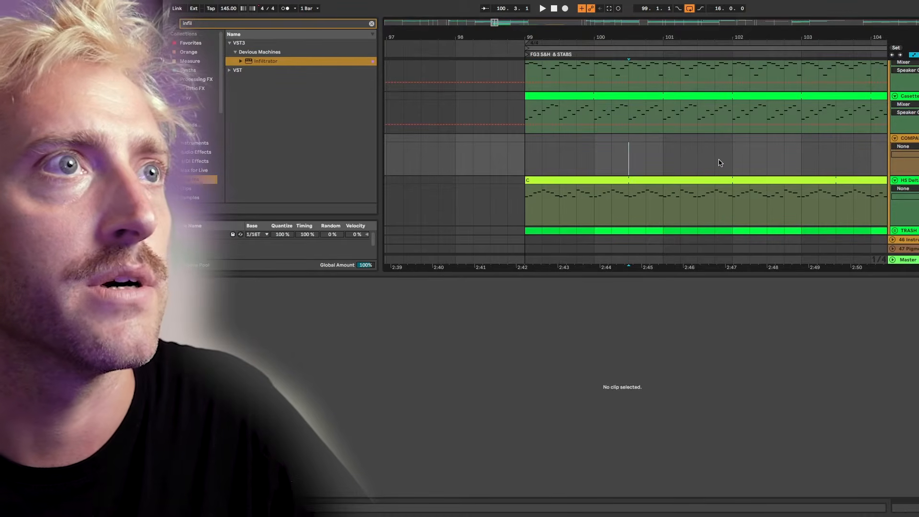
Mark bar 102 in HS Delta and select the section from bar 102 onward.
click(728, 193)
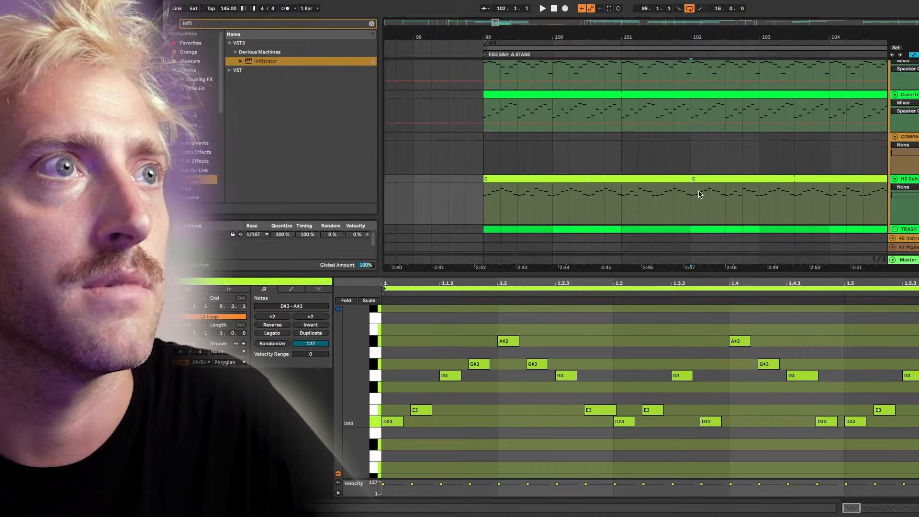
scroll(699, 194, right, 2)
click(695, 179)
scroll(800, 205, right, 3)
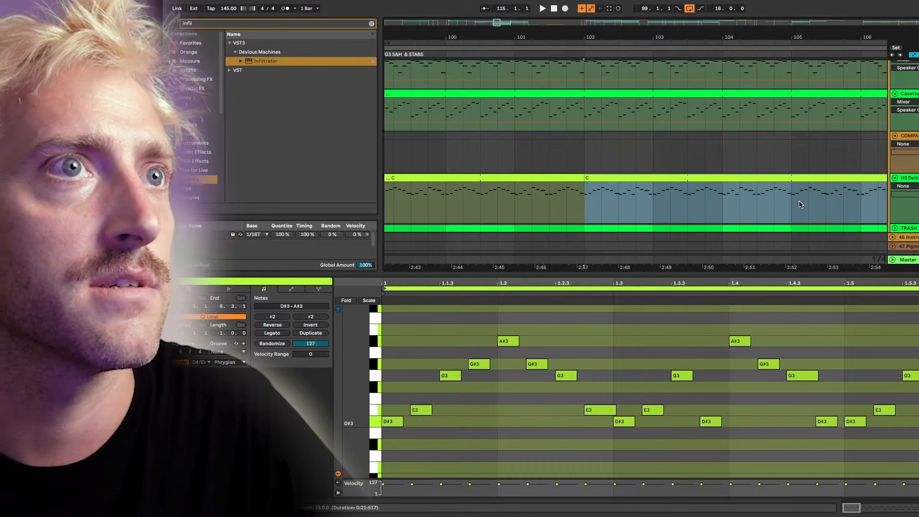
Split the clip at bar 105 and colour the 102–105 section blue.
click(795, 203)
key(super+e)
right_click(721, 178)
click(782, 318)
scroll(684, 227, down, 2)
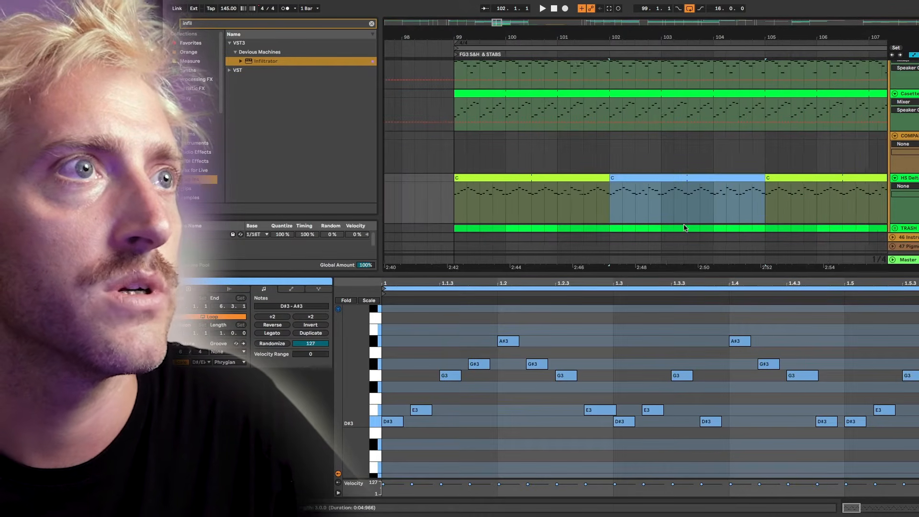
scroll(685, 228, down, 1)
scroll(769, 209, right, 3)
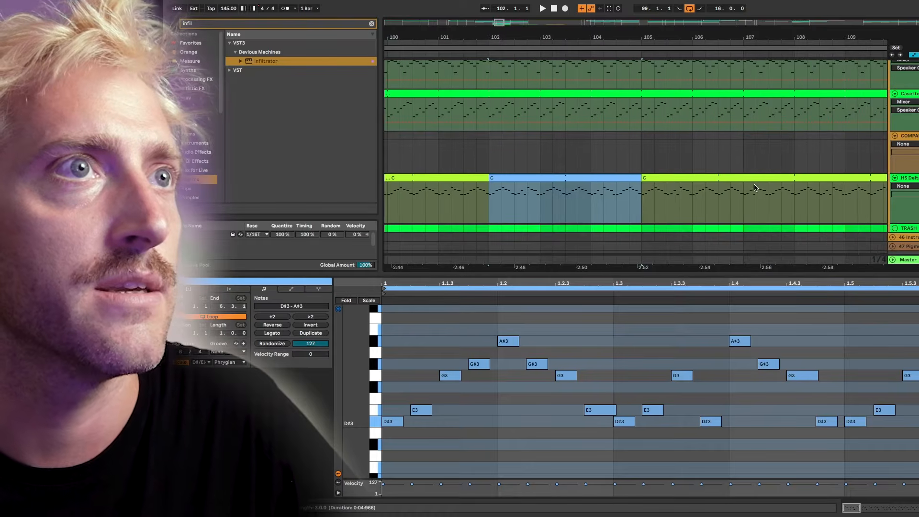
Mark bars 108 and 111 and colour the 108–111 section orange.
click(790, 200)
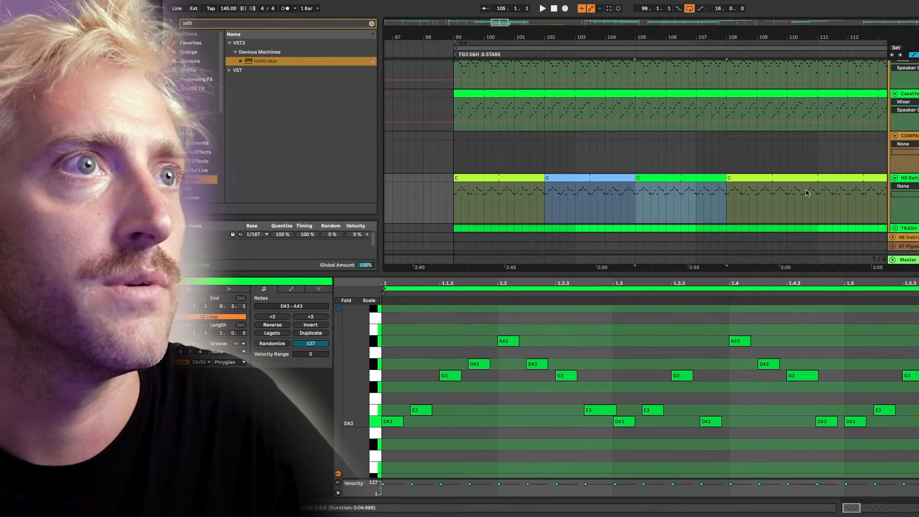
click(820, 195)
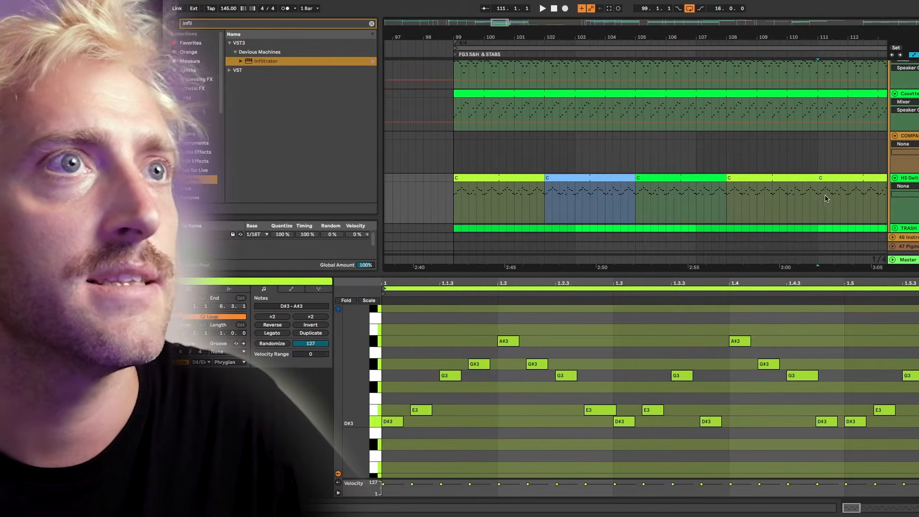
scroll(825, 199, left, 2)
right_click(748, 182)
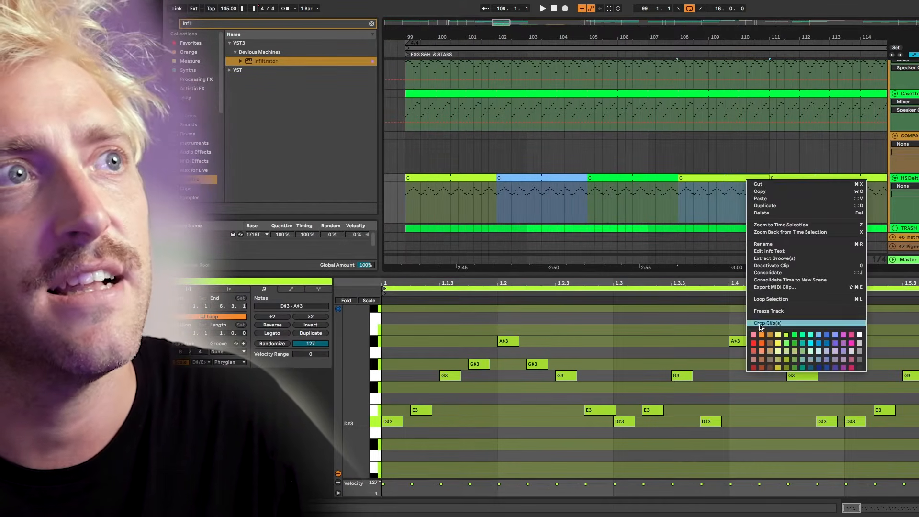
click(762, 343)
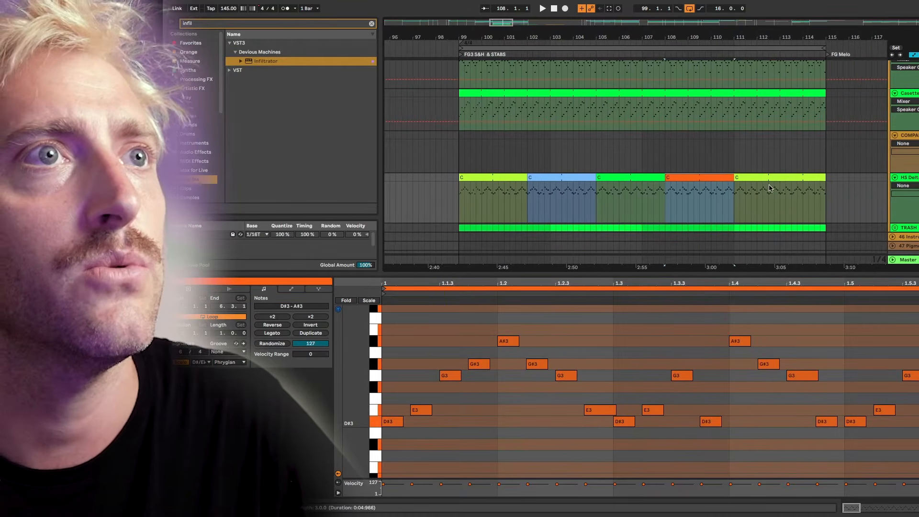
Mark bar 114 in the last clip and bring up its clip options.
click(838, 198)
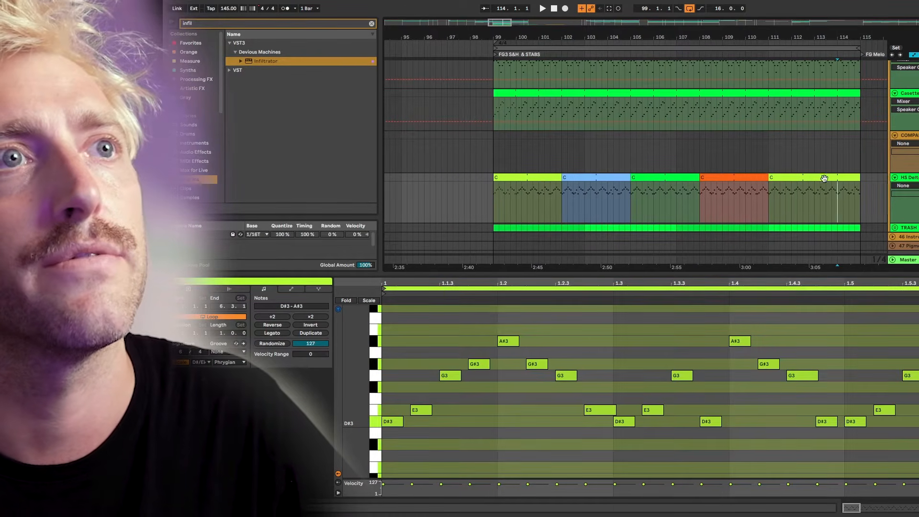
right_click(825, 180)
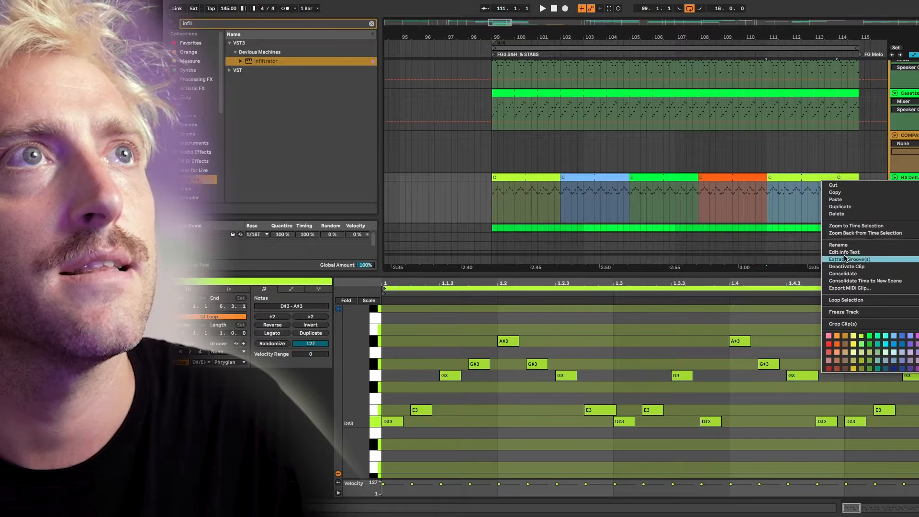
key(Escape)
right_click(809, 181)
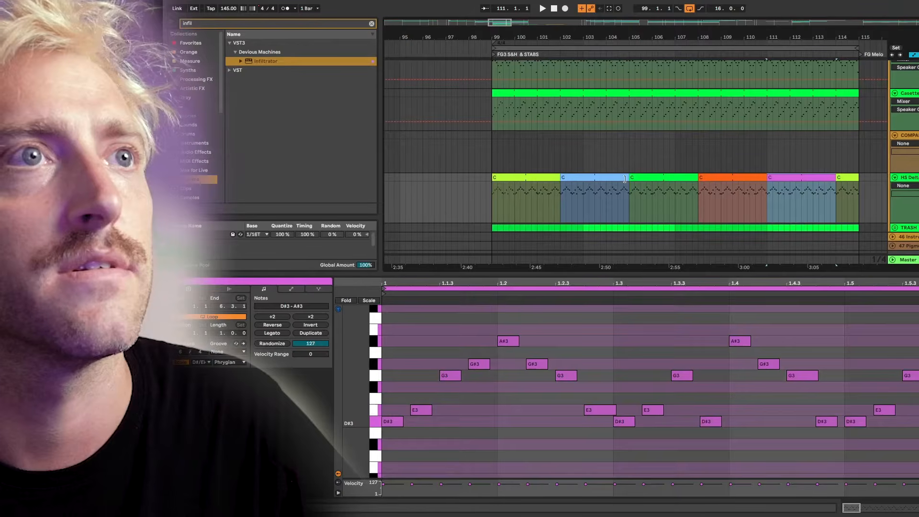
Select the first lime section at bar 99.
click(493, 195)
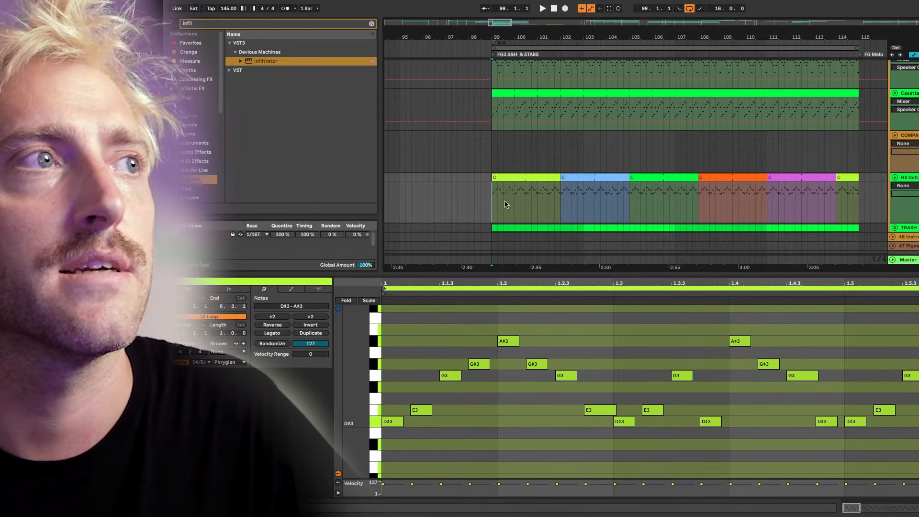
Set the arrangement grid to 4 Bars and inspect the blue and lime sections' notes.
click(584, 196)
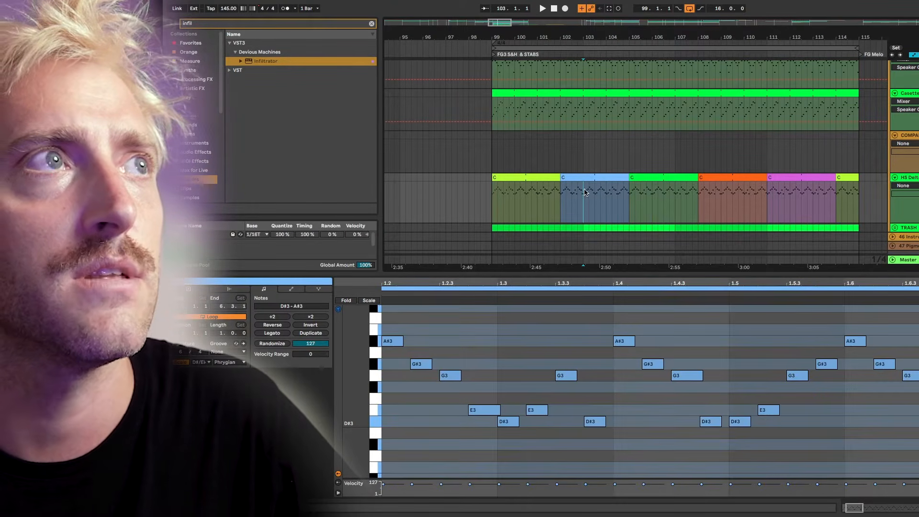
right_click(584, 153)
click(622, 236)
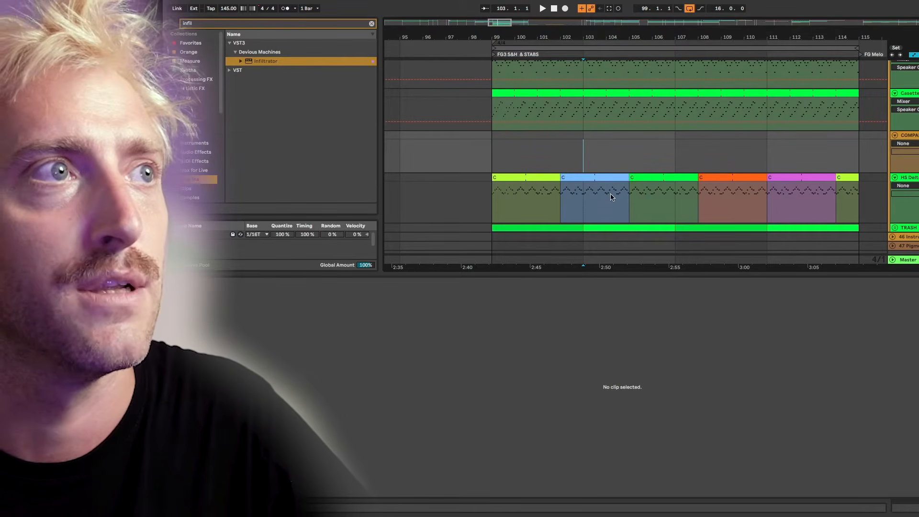
click(583, 197)
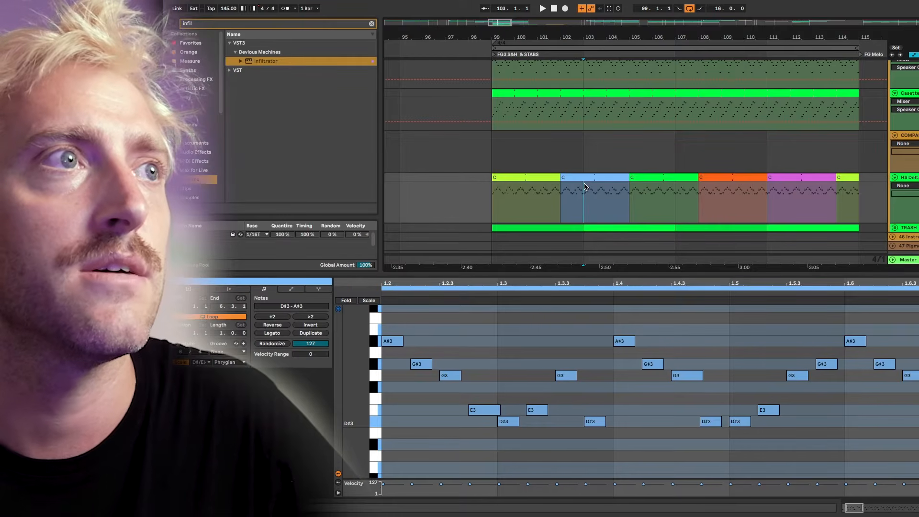
drag(593, 187, 631, 196)
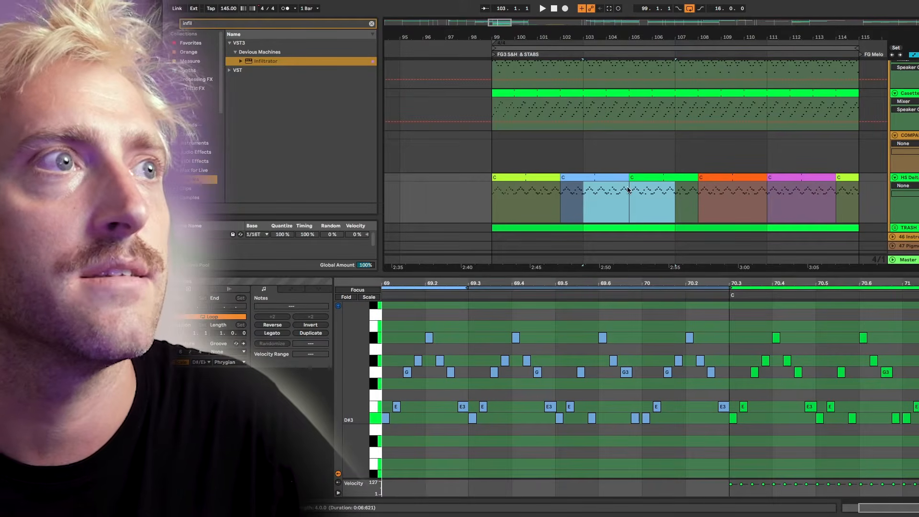
click(584, 207)
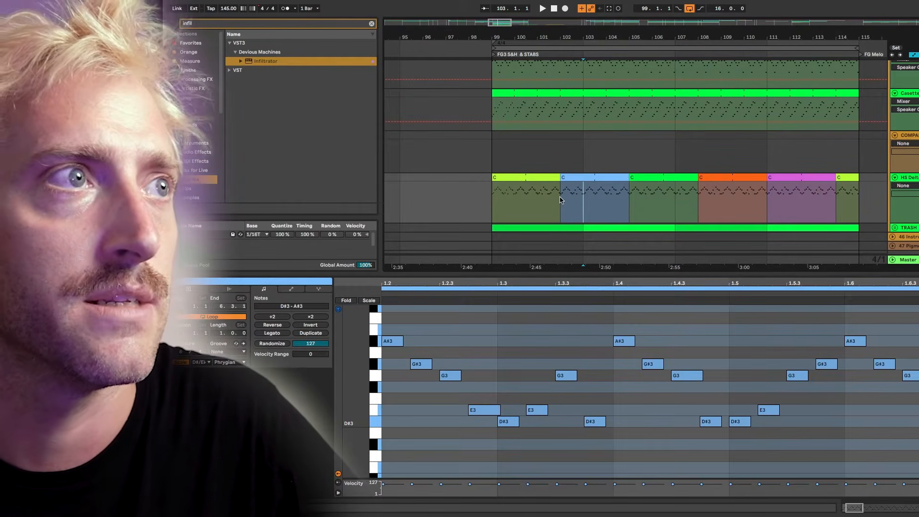
click(529, 175)
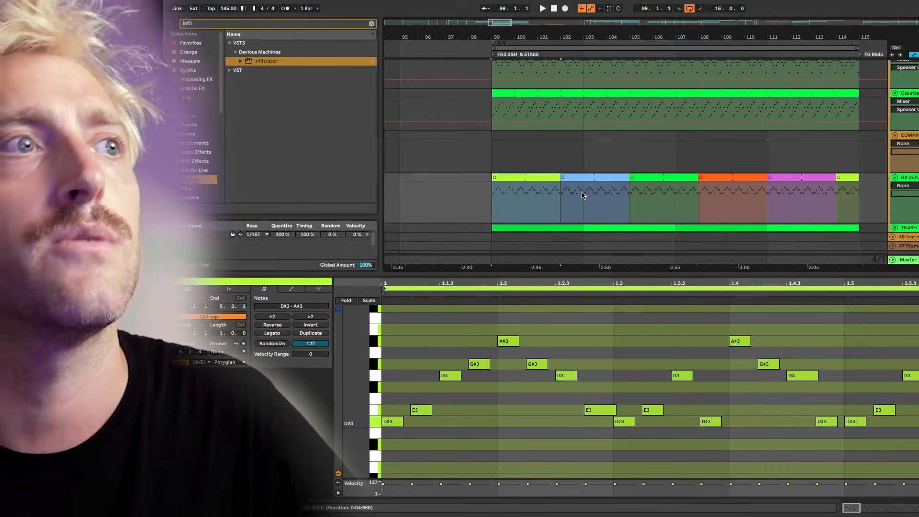
click(583, 194)
click(519, 178)
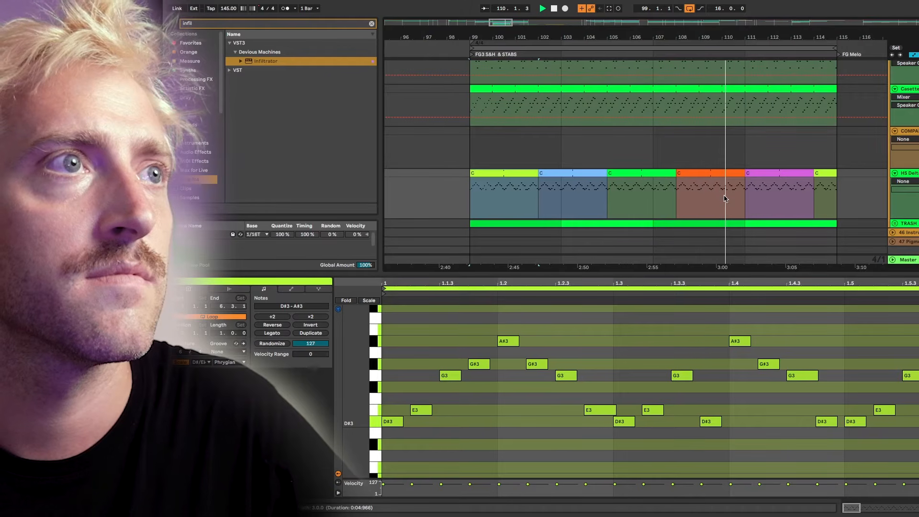
scroll(738, 183, down, 1)
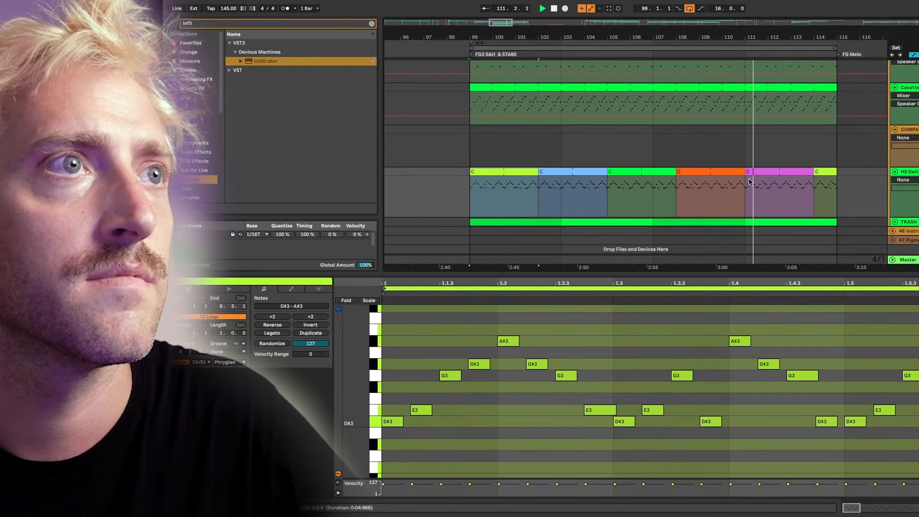
scroll(760, 194, up, 1)
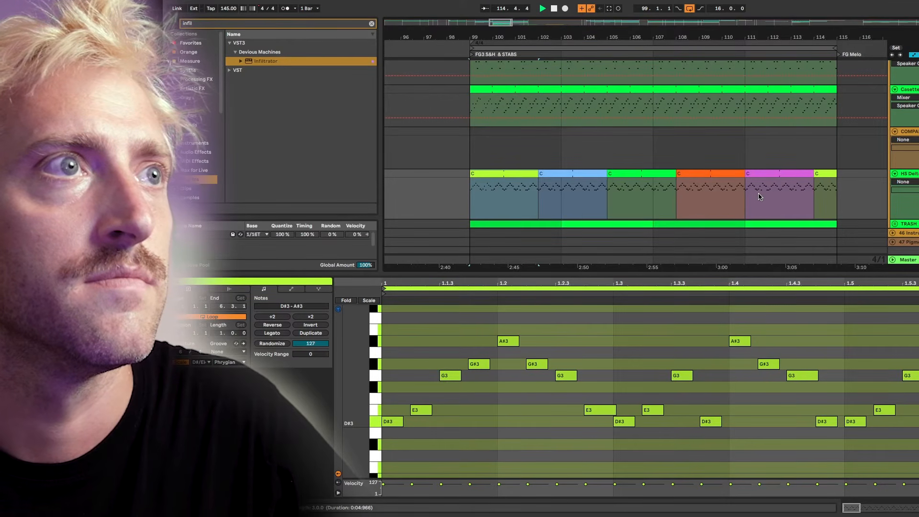
key(space)
click(475, 201)
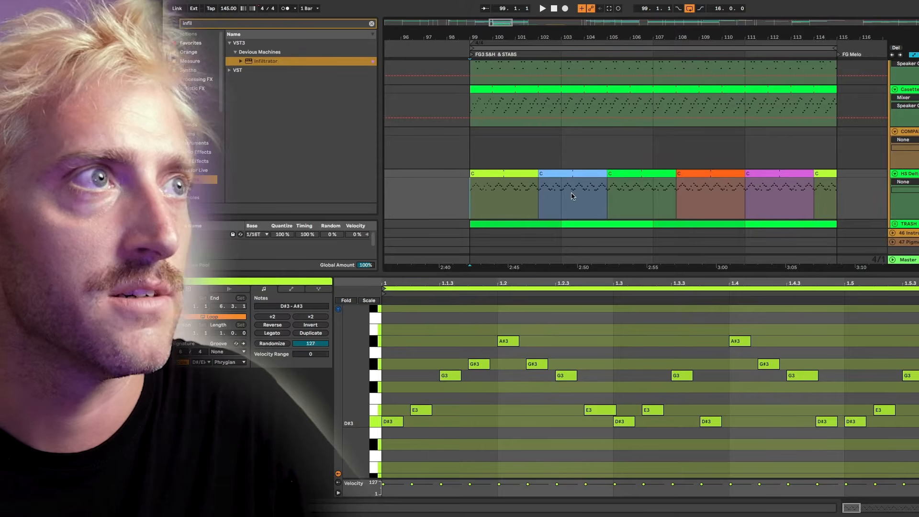
key(space)
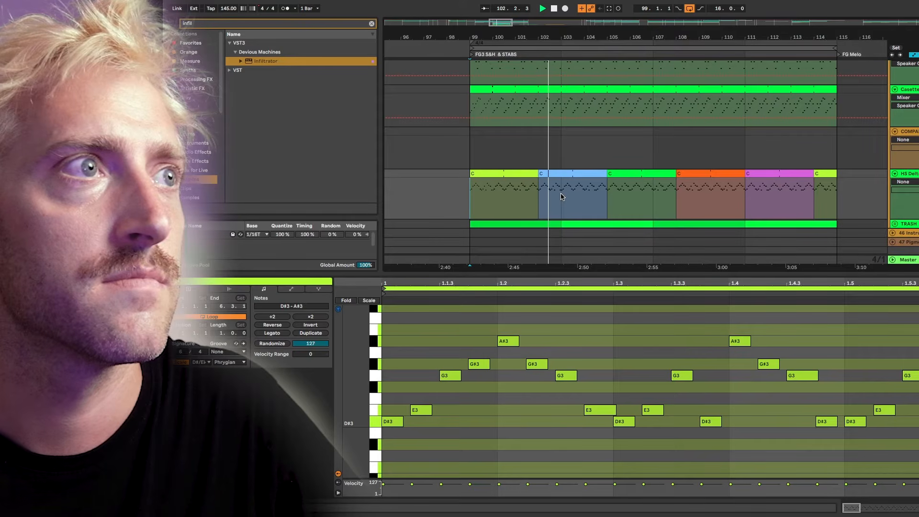
key(space)
click(561, 194)
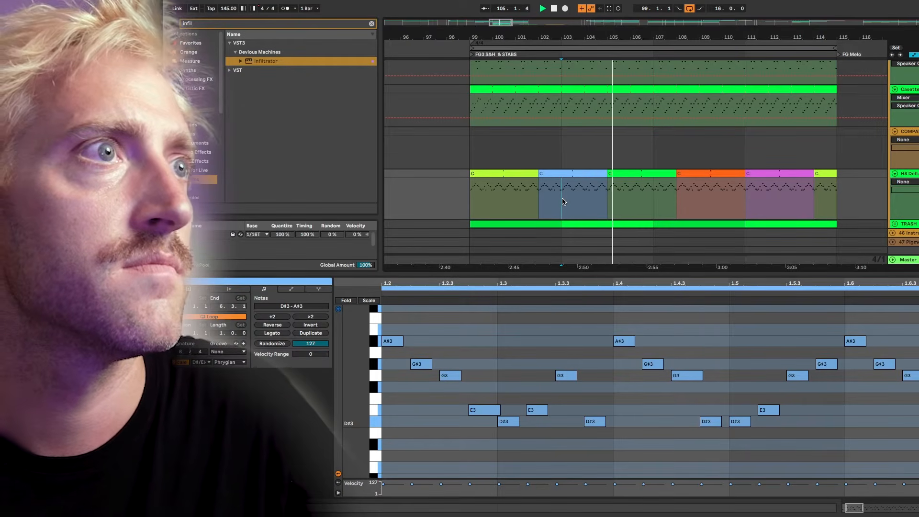
click(654, 201)
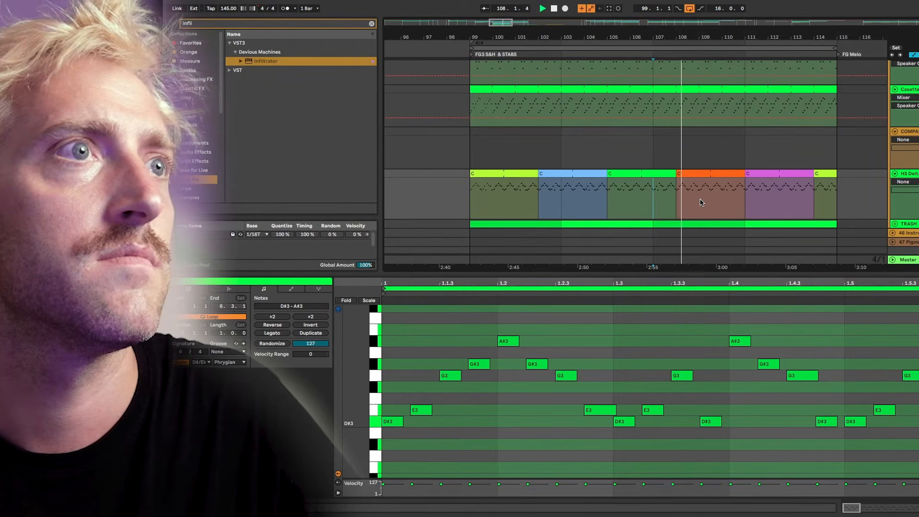
shift+click(746, 196)
click(748, 194)
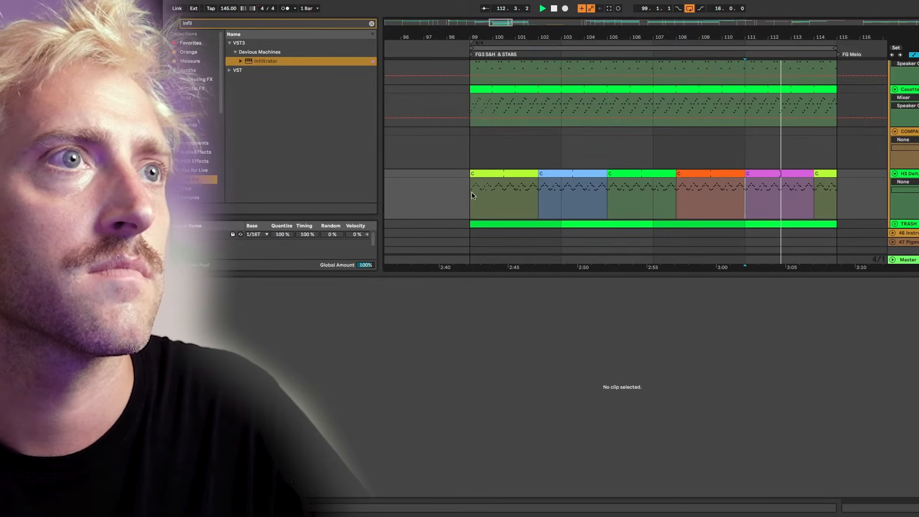
key(space)
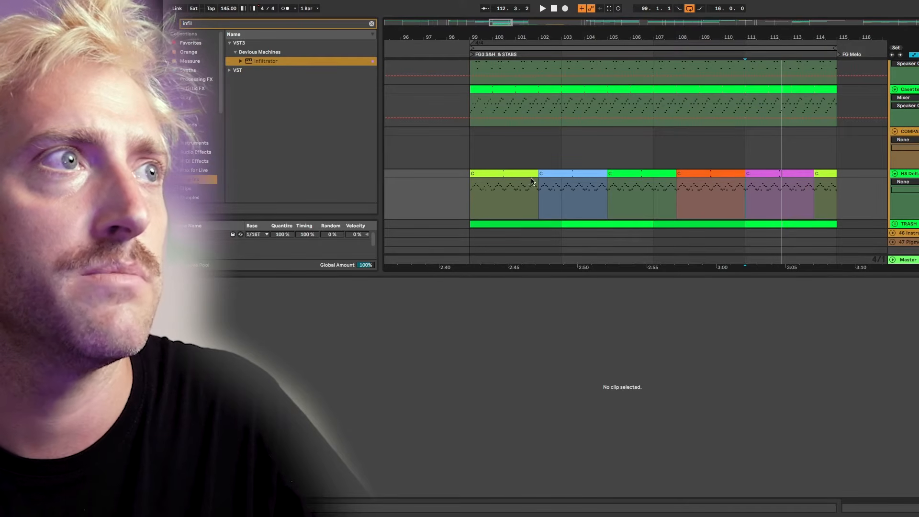
Move the purple clip to the empty track at bar 99, then undo the move.
click(505, 174)
drag(786, 175, 510, 135)
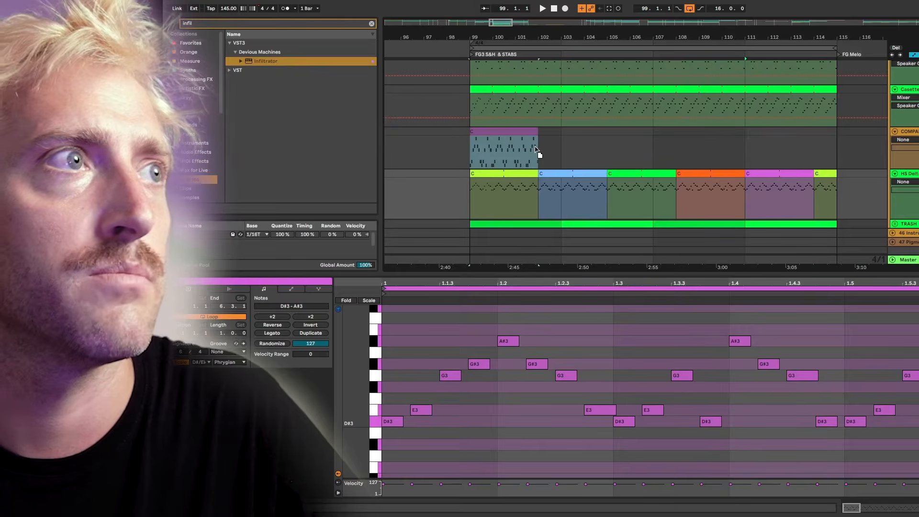
click(507, 131)
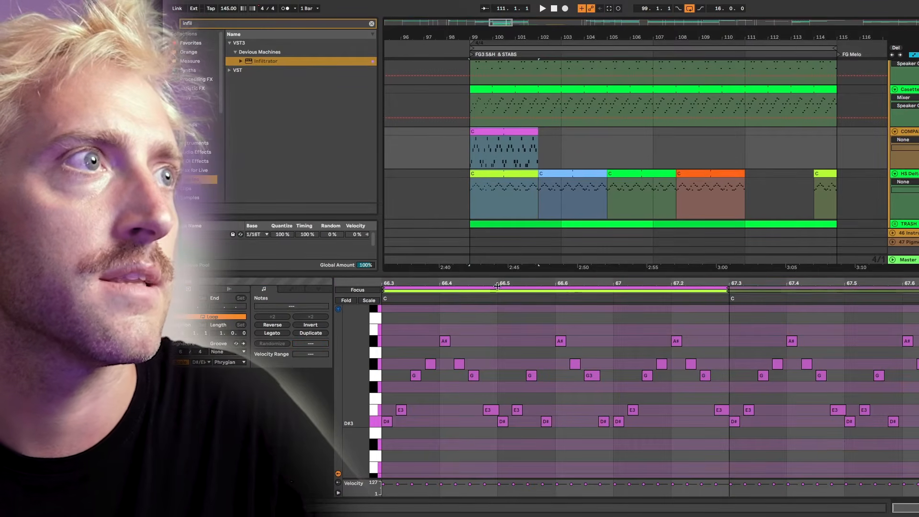
click(558, 140)
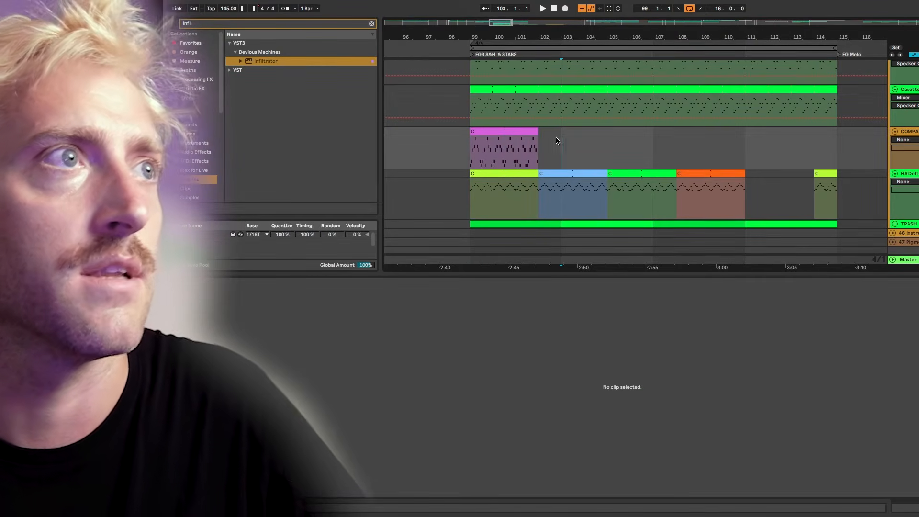
key(ctrl+z)
Split the blue clip at bar 103 with Cmd+E.
click(511, 172)
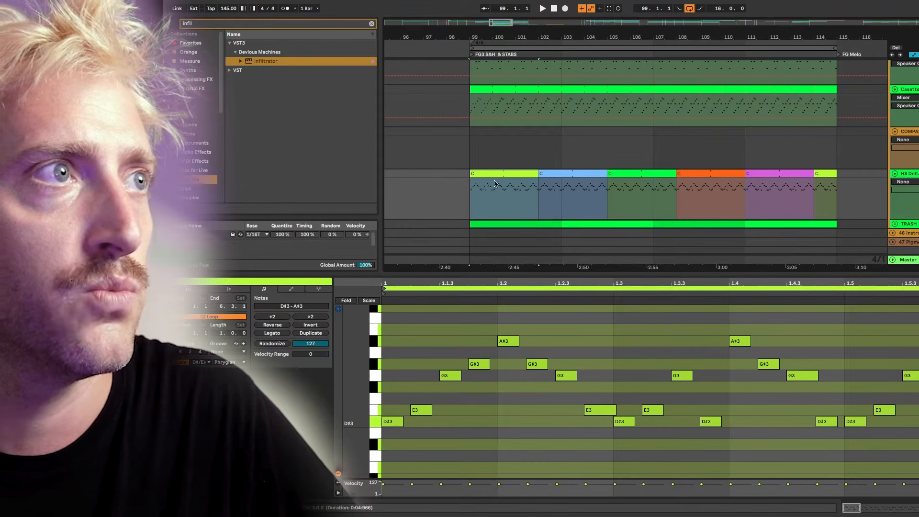
click(550, 192)
click(563, 191)
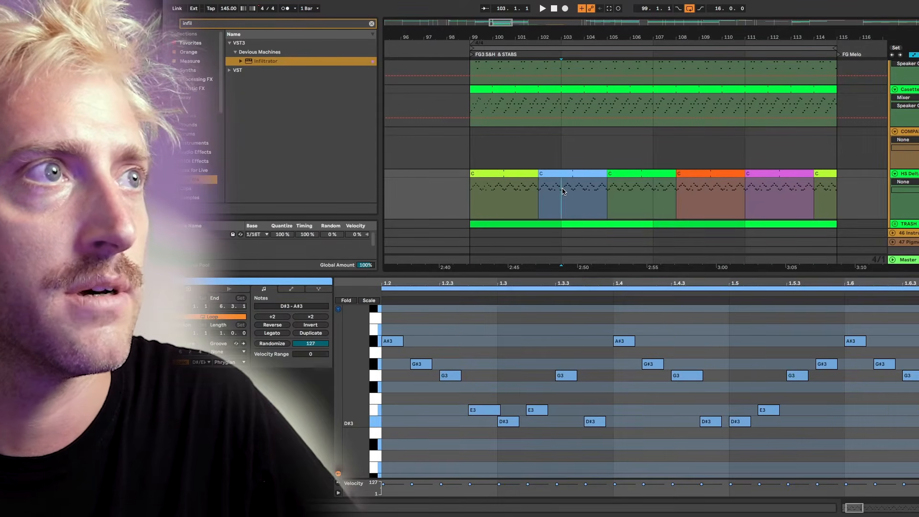
key(ctrl+e)
click(527, 172)
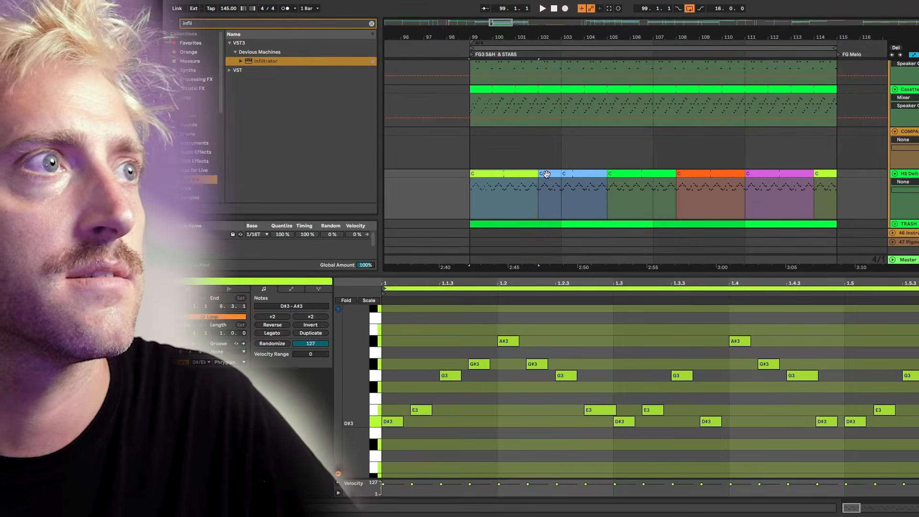
Duplicate the lime and blue pair through bar 115 and play from bar 99.
shift+click(550, 173)
key(ctrl+d)
key(ctrl+d)
key(ctrl+d)
click(528, 174)
key(space)
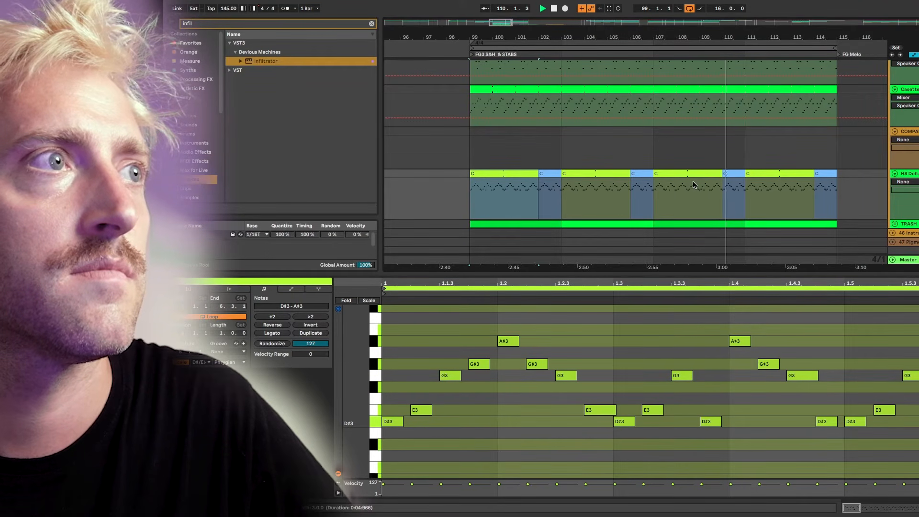
Paste a clip at bars 99–102 on the upper track and merge the HS Delta clips.
key(ctrl+v)
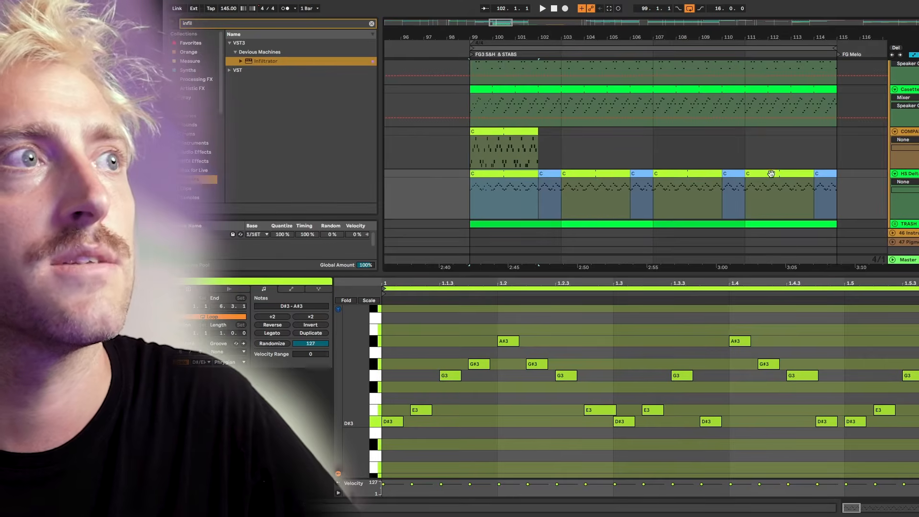
shift+click(818, 174)
key(ctrl+j)
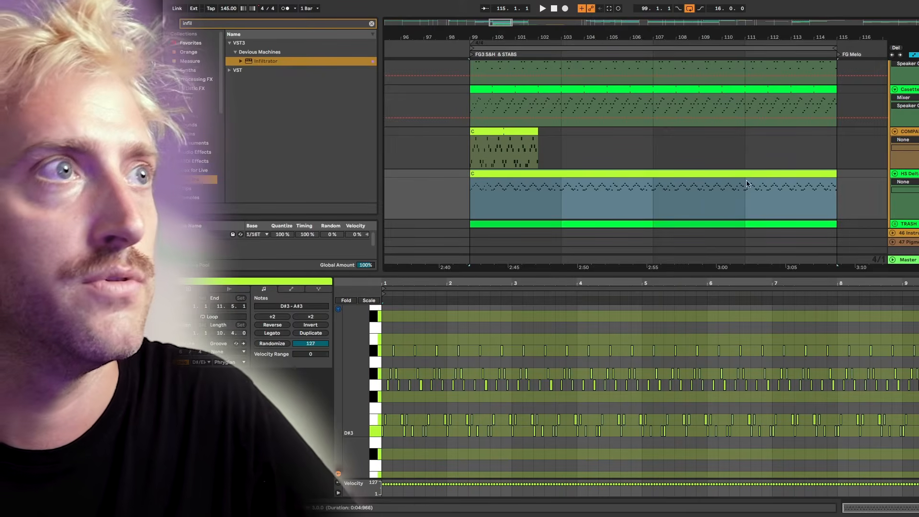
Colour the merged HS Delta clip red.
right_click(742, 174)
key(Escape)
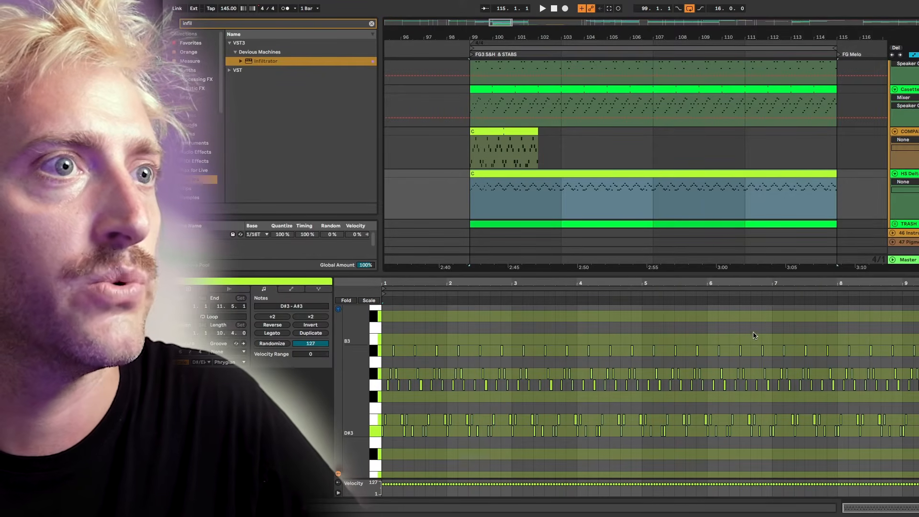
right_click(610, 175)
click(616, 340)
Stretch the upper clip to bar 115, set its signature numerator to 3, and loop one bar.
drag(537, 140, 833, 140)
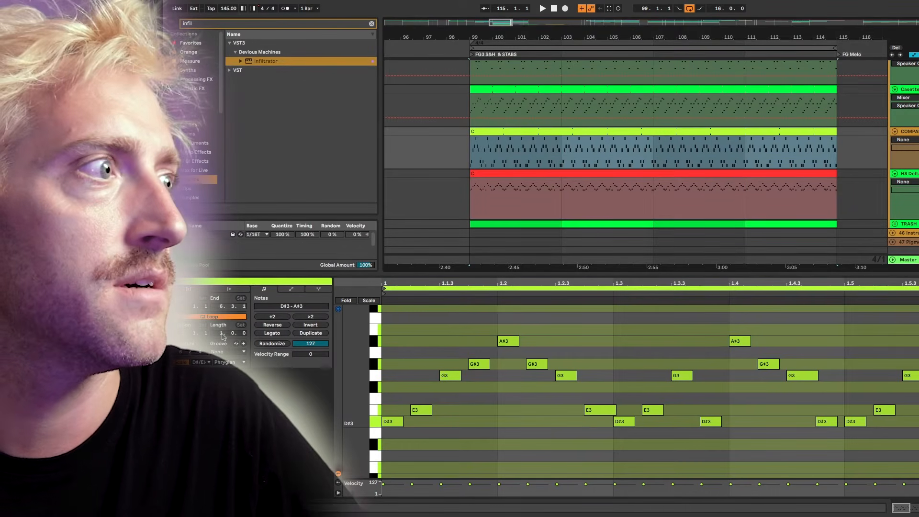
drag(186, 353, 185, 362)
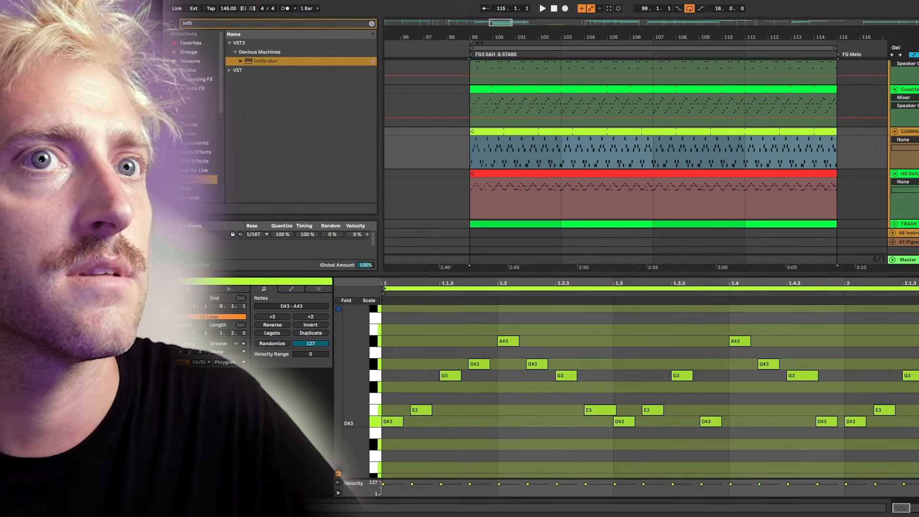
drag(916, 288, 845, 293)
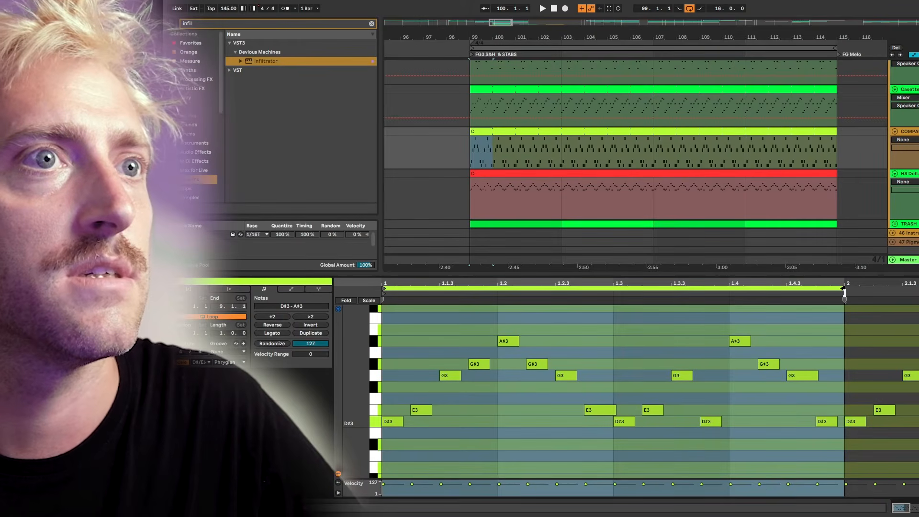
Select the green and red clips, then select bars 99–103 on HS Delta.
click(512, 132)
shift+click(523, 173)
scroll(467, 396, up, 3)
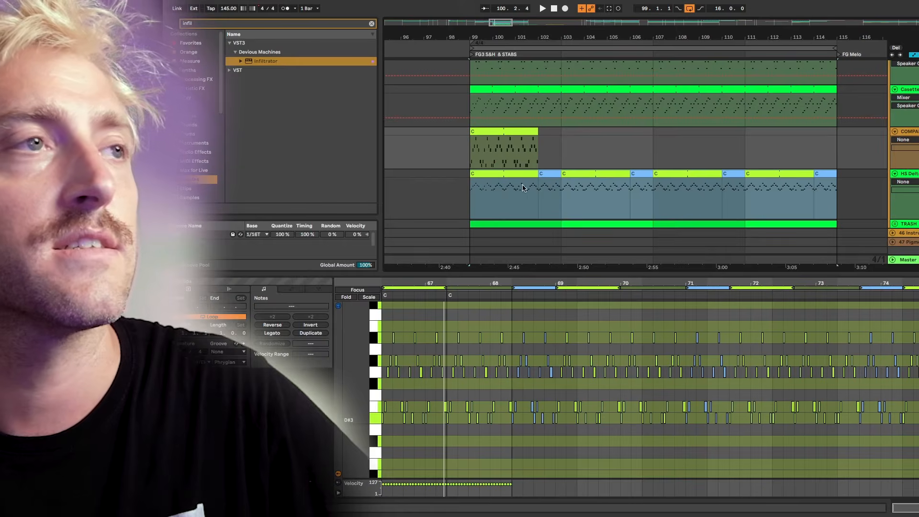
drag(482, 197, 568, 198)
Set the arrangement grid to 2 bars and view the lime clip's notes at bar 101.
right_click(605, 201)
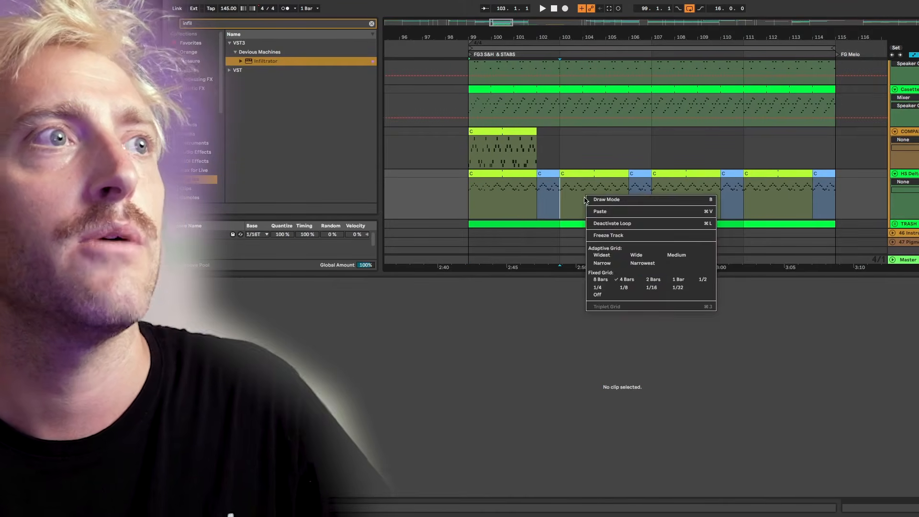
click(653, 277)
click(516, 198)
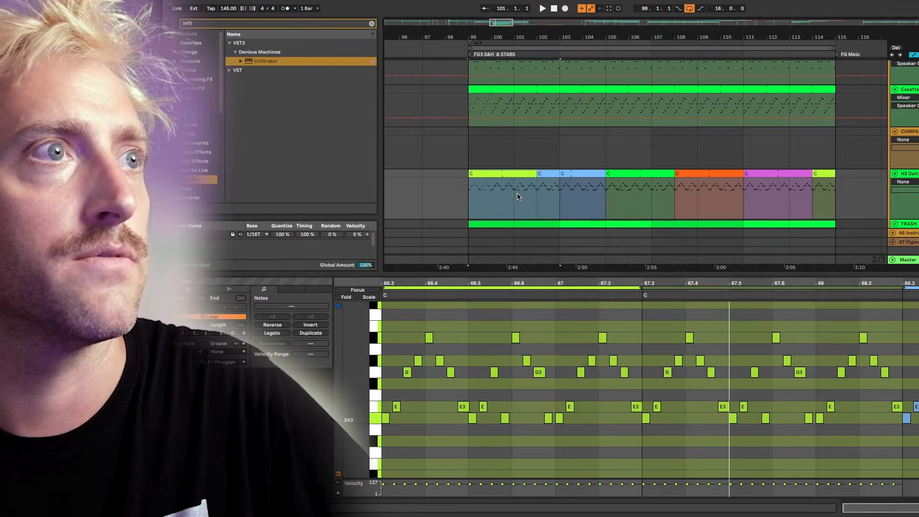
click(518, 197)
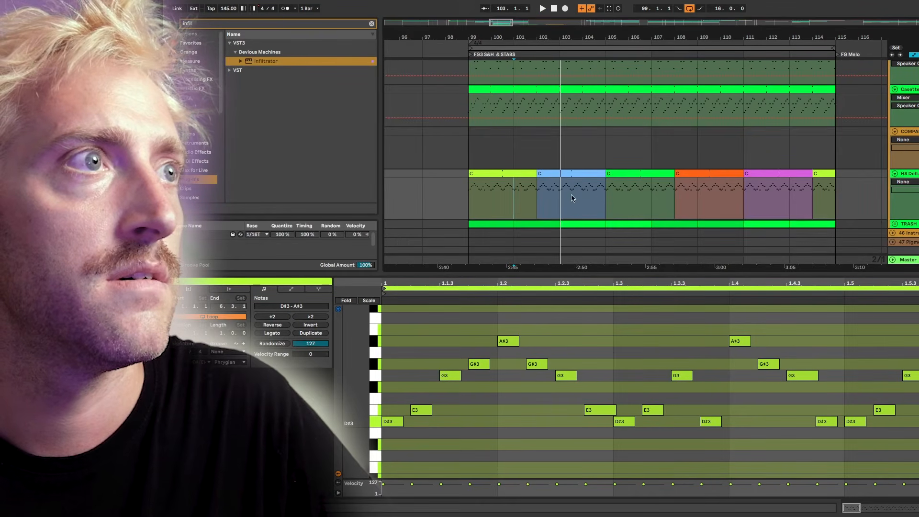
Try time selections on HS Delta from bar 101, then play the orange clip from bar 109.
drag(516, 195, 566, 199)
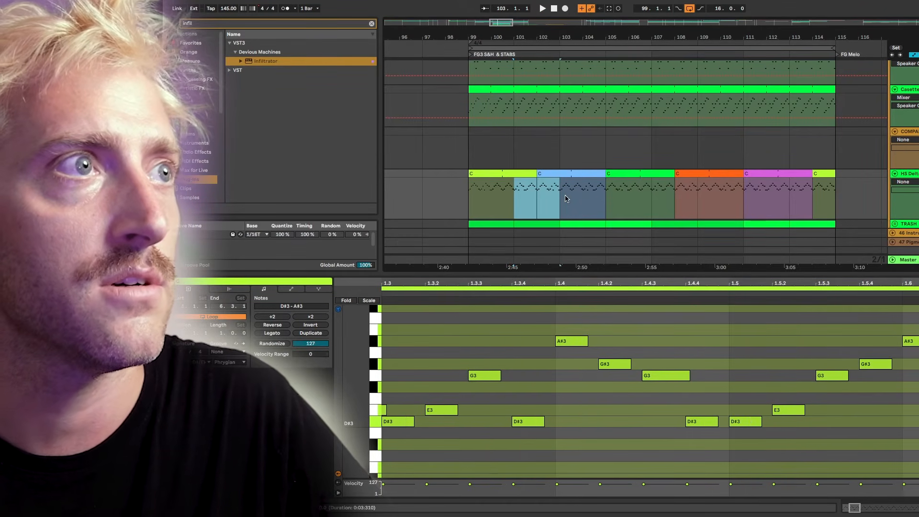
shift+click(615, 191)
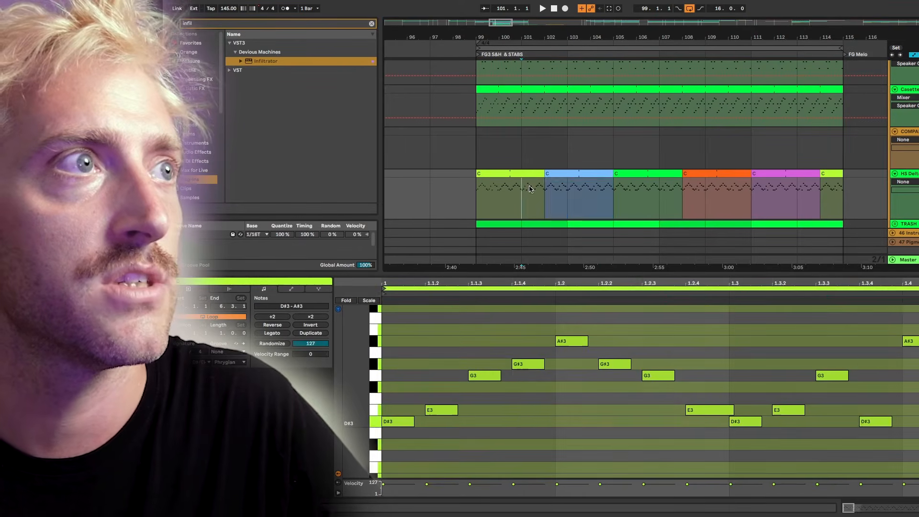
click(617, 196)
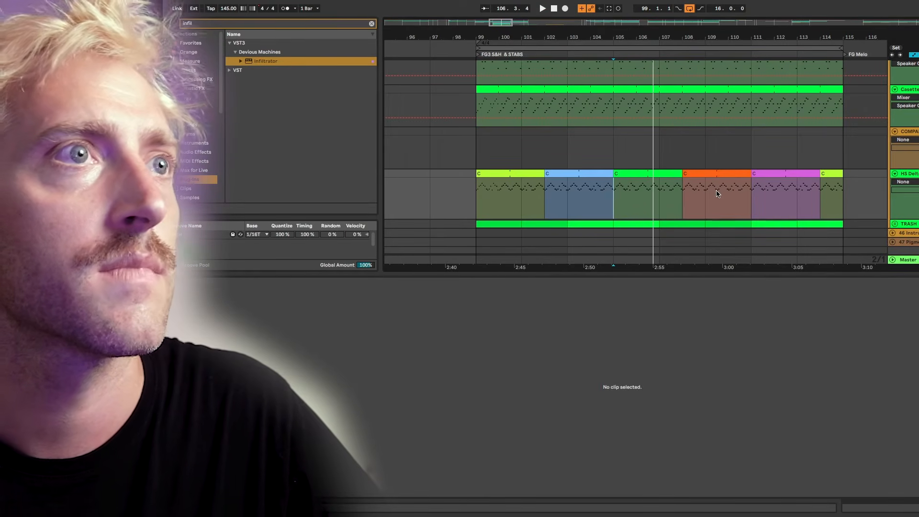
click(708, 194)
key(space)
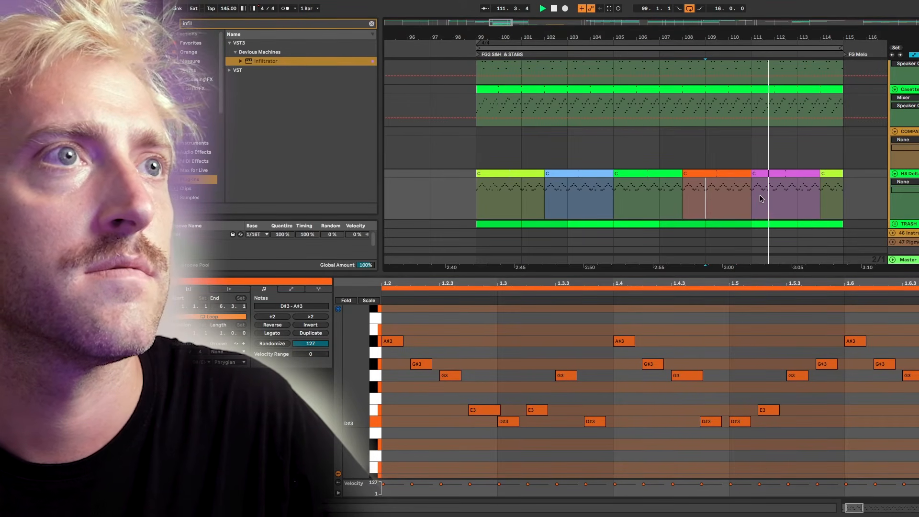
key(space)
Consolidate bars 109–113 into one orange clip and move it onto the COMPARE track.
shift+click(795, 186)
key(ctrl+j)
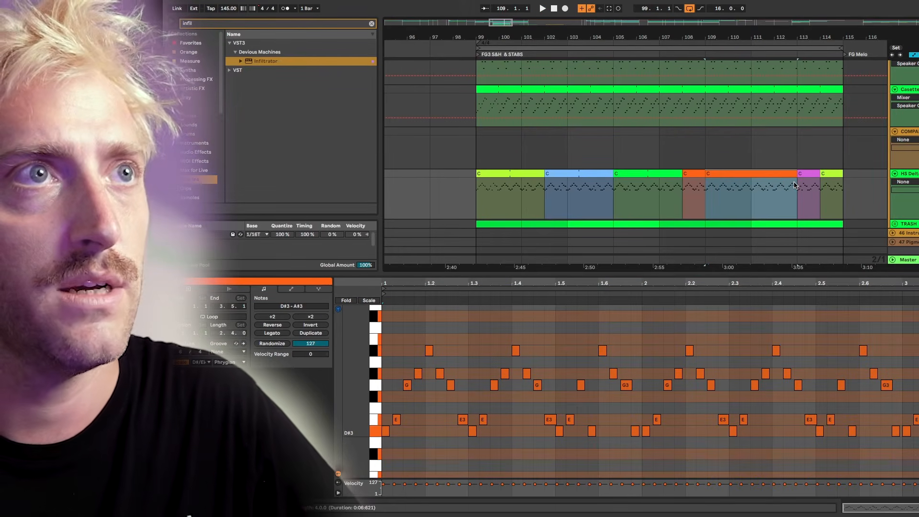
drag(768, 173, 768, 132)
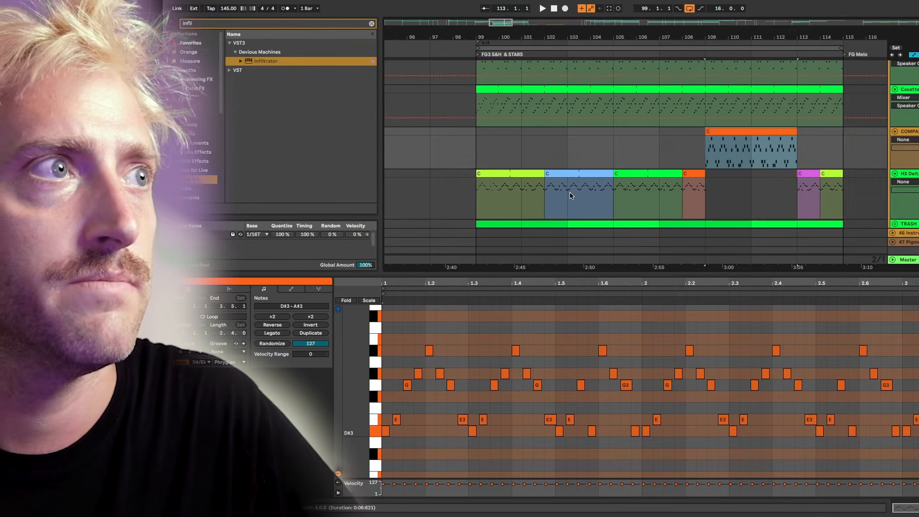
Select the COMPARE clip at bars 99–103 and return the play position to bar 99.
click(490, 175)
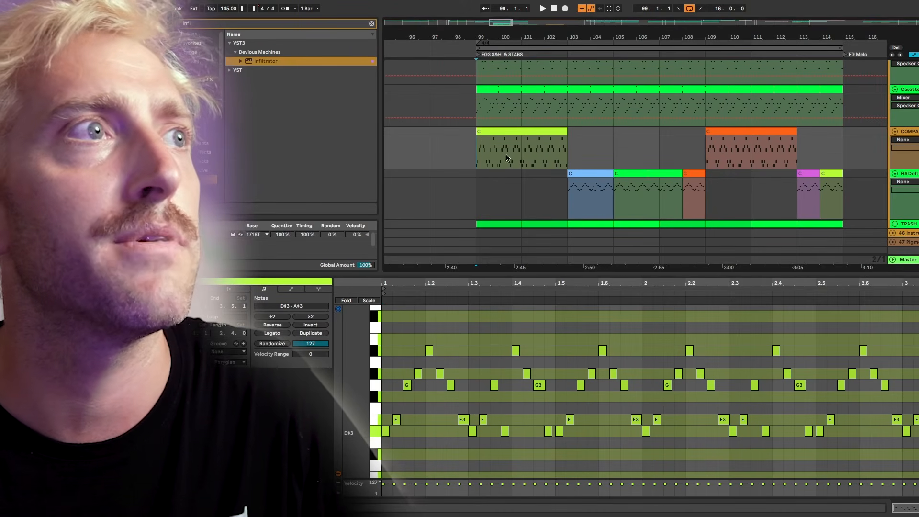
shift+click(580, 145)
click(531, 133)
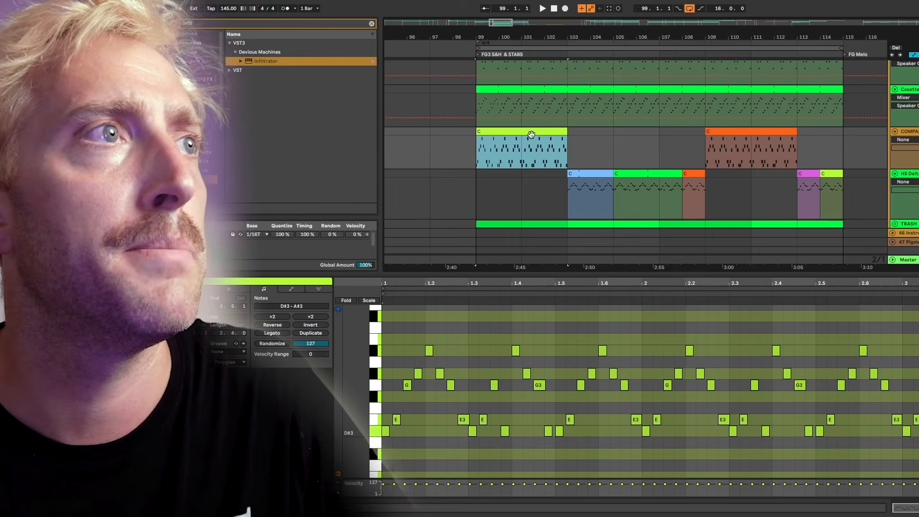